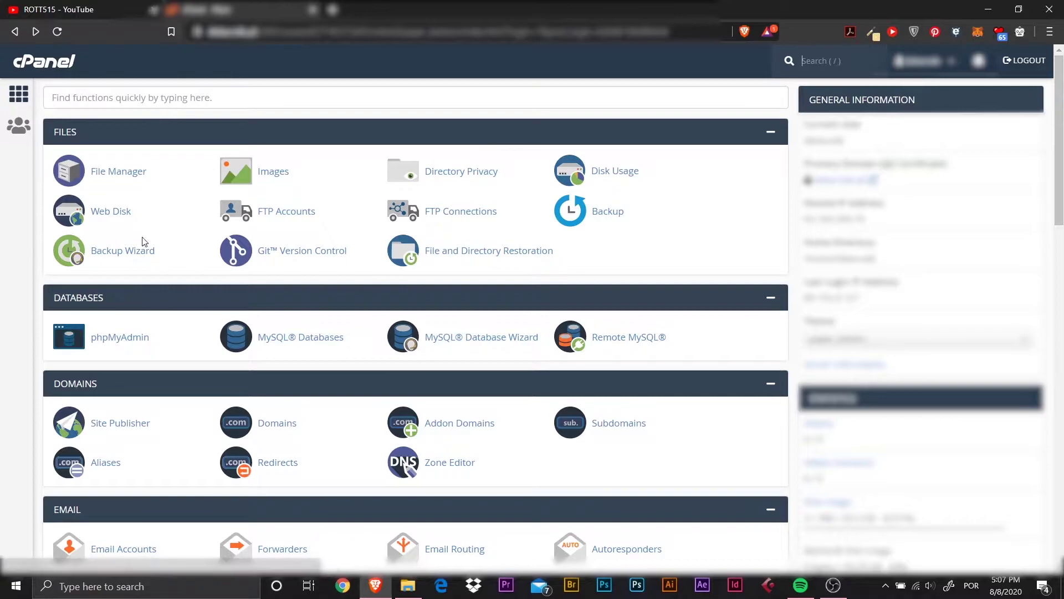
# Open public_html in File Manager, which holds only cgi-bin, then start a new browser tab.
pyautogui.click(136, 176)
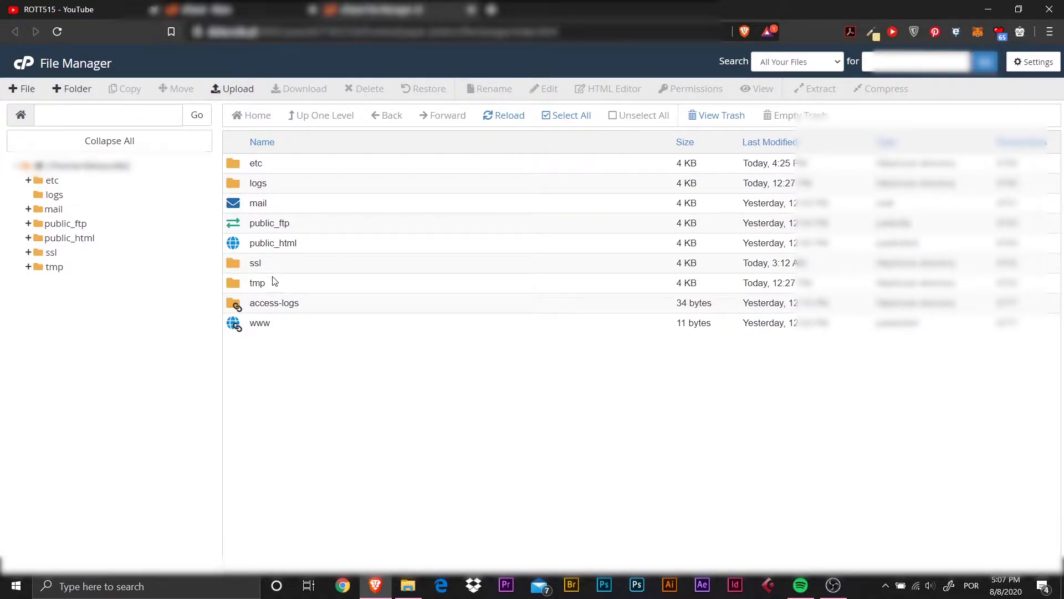
pyautogui.doubleClick(235, 247)
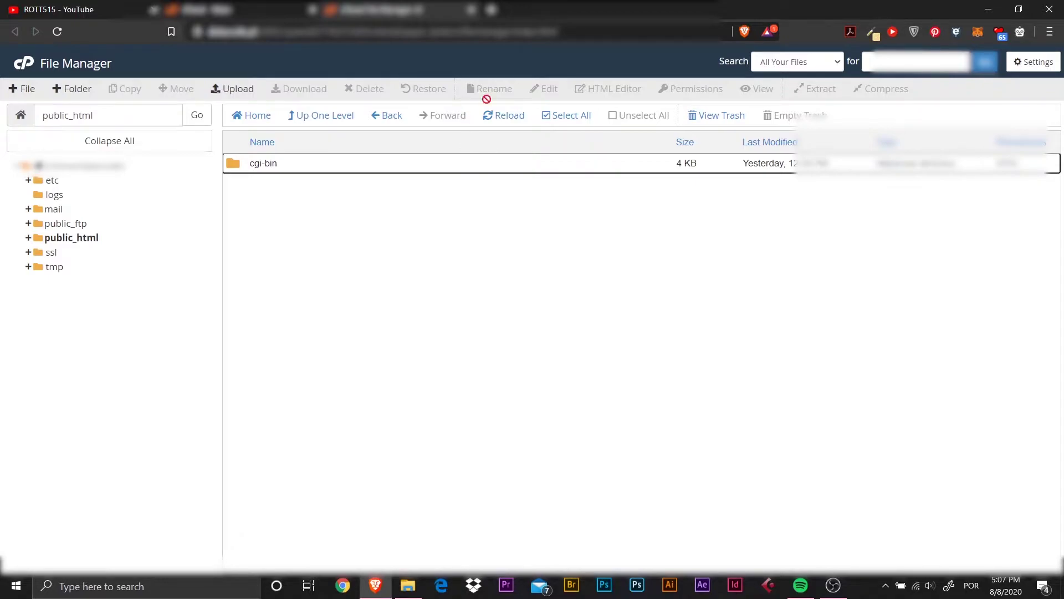
pyautogui.hotkey('ctrl', 't')
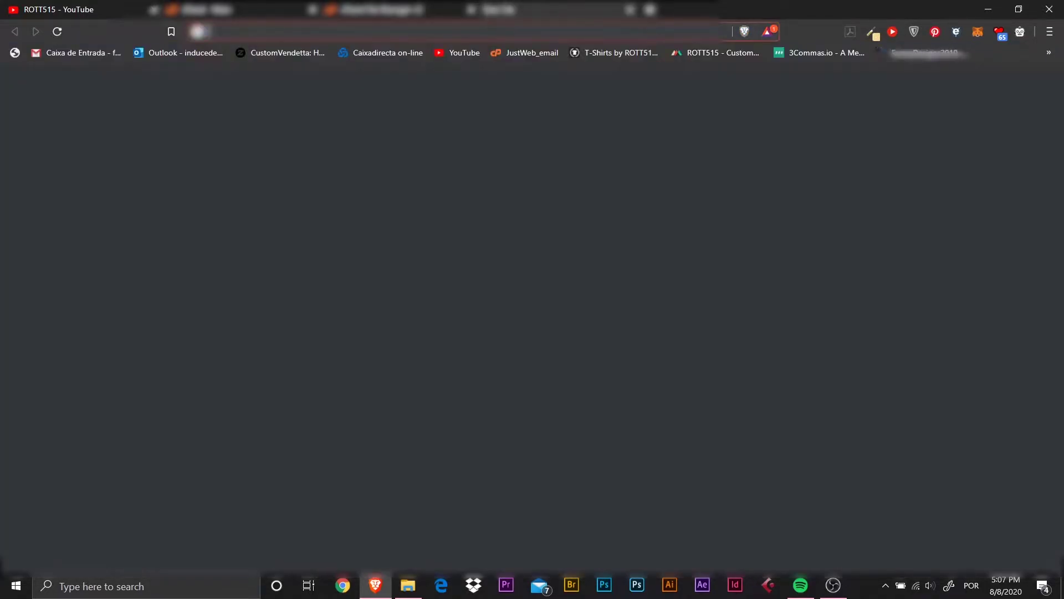
# Search Google for 'wordpress download' and look over the results.
pyautogui.write('wordpress donload')
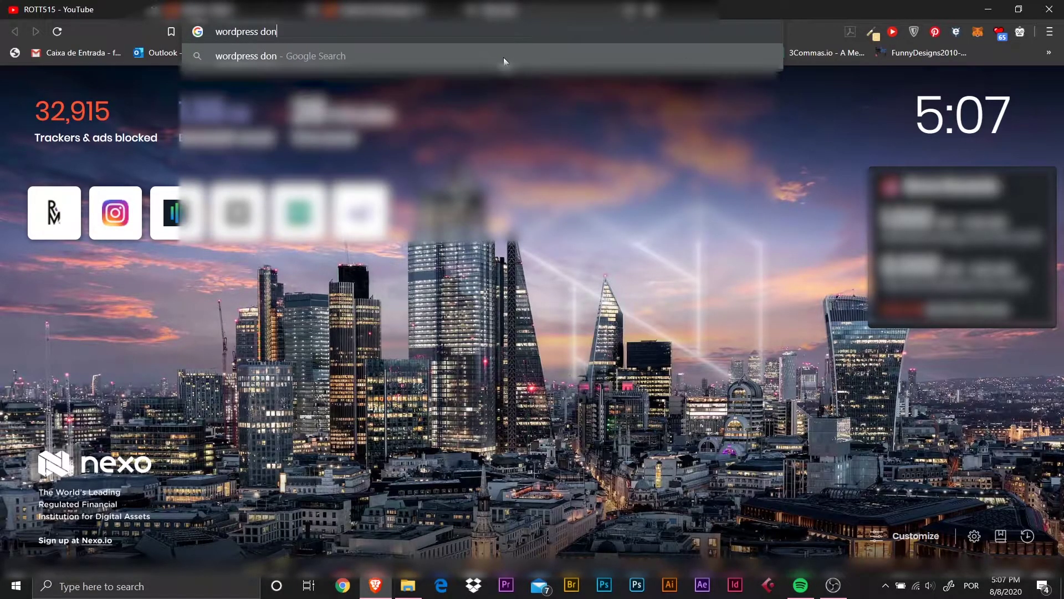
pyautogui.press('BackSpace')
pyautogui.press('BackSpace')
pyautogui.press('BackSpace')
pyautogui.press('BackSpace')
pyautogui.press('BackSpace')
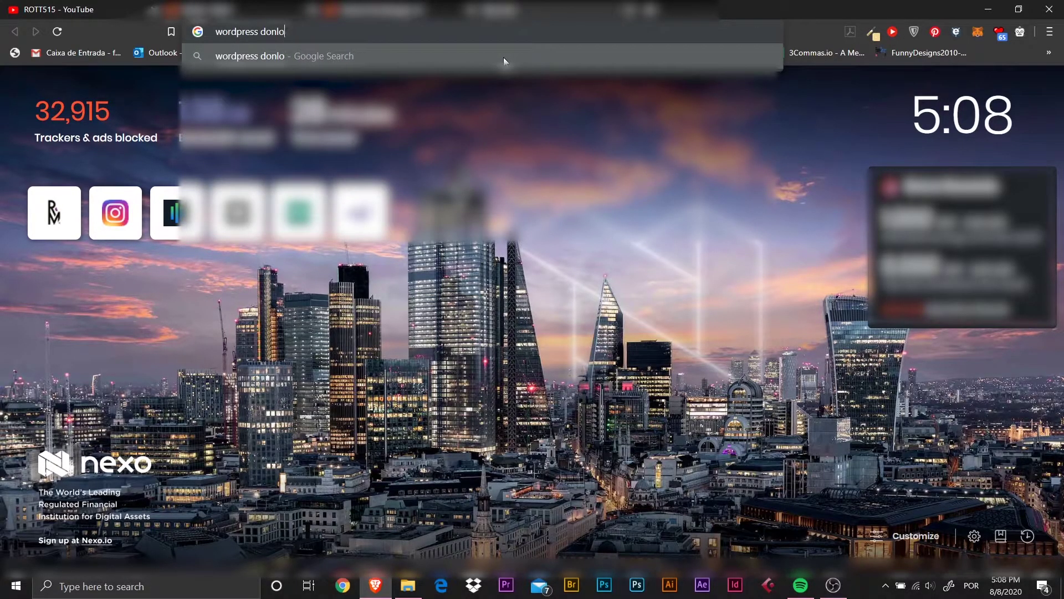
pyautogui.write('wnload')
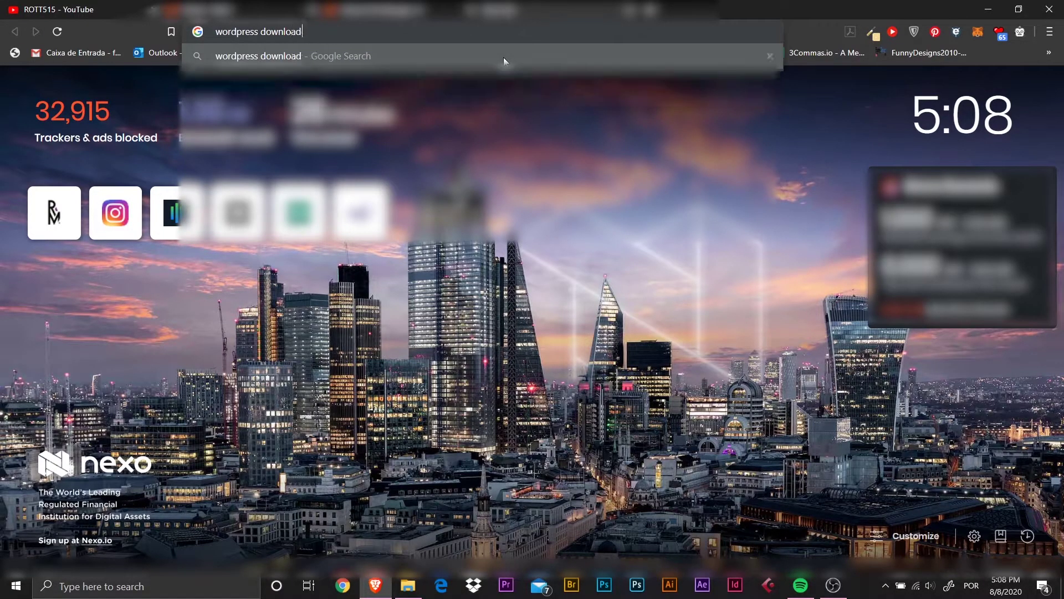
pyautogui.press('Return')
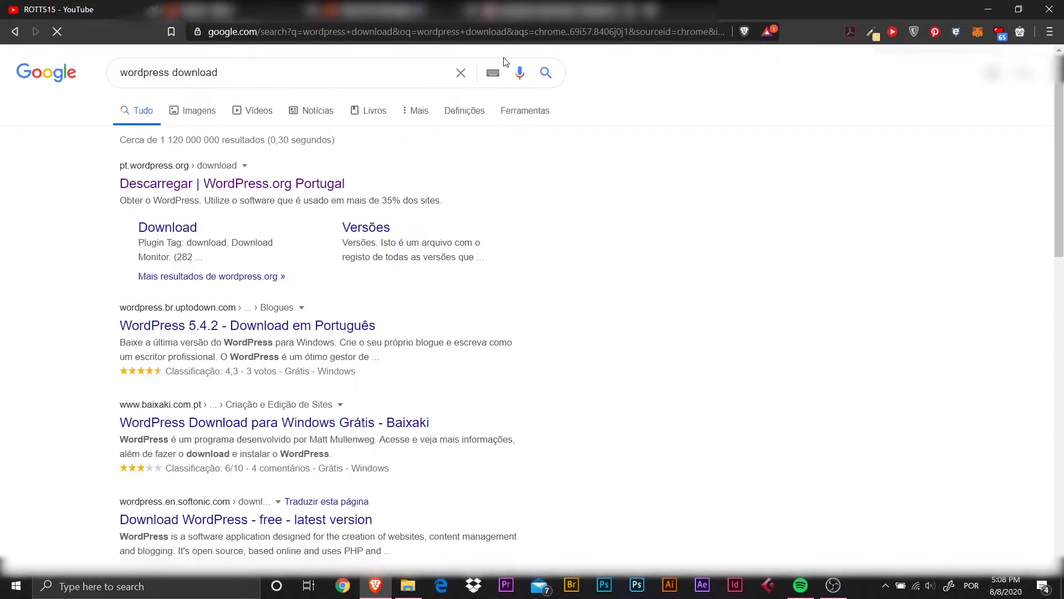
pyautogui.scroll(-1, 294, 249)
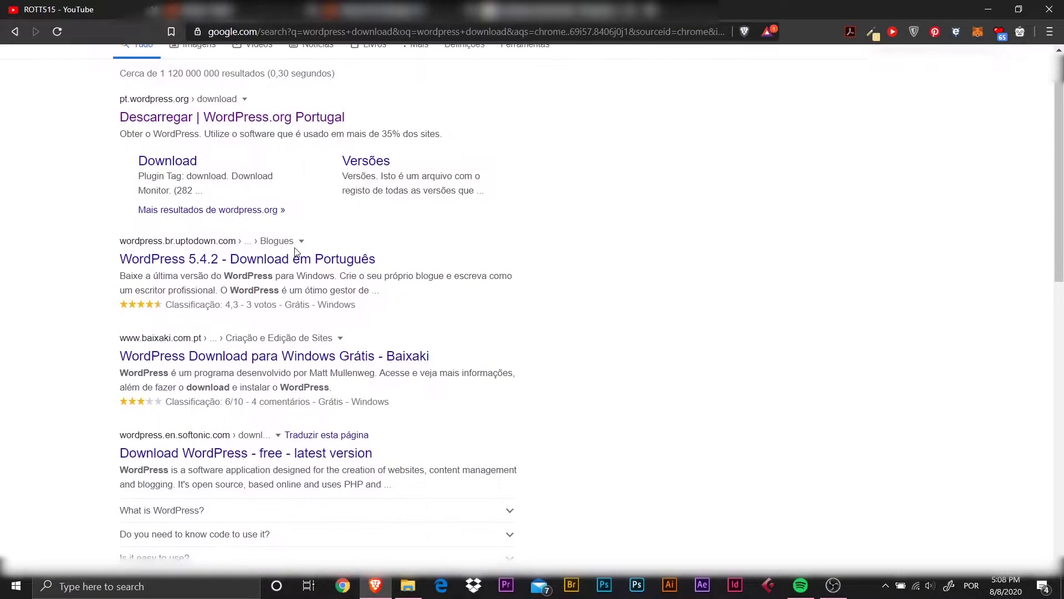
pyautogui.scroll(-2, 298, 248)
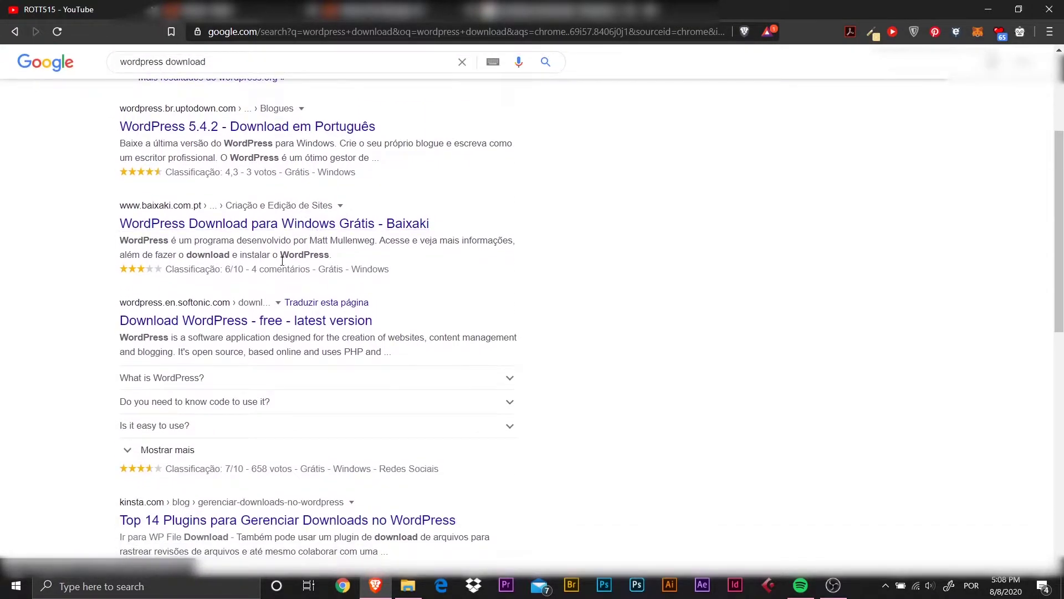
pyautogui.scroll(3, 271, 279)
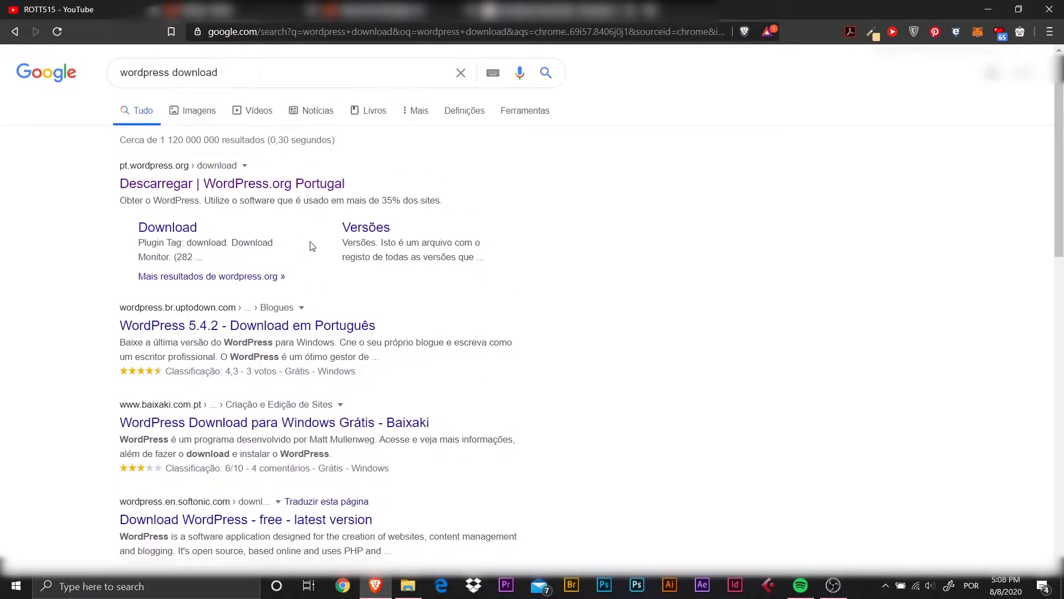
# Download WordPress 5.4.2 from WordPress.org Portugal to the Desktop and close the thank-you popup.
pyautogui.click(171, 188)
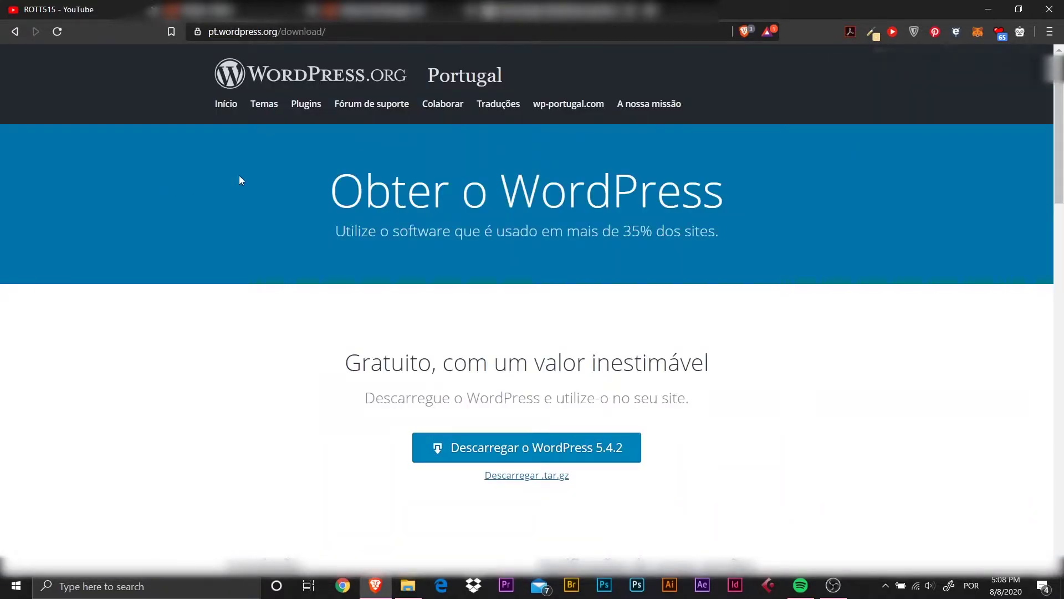
pyautogui.scroll(-2, 529, 212)
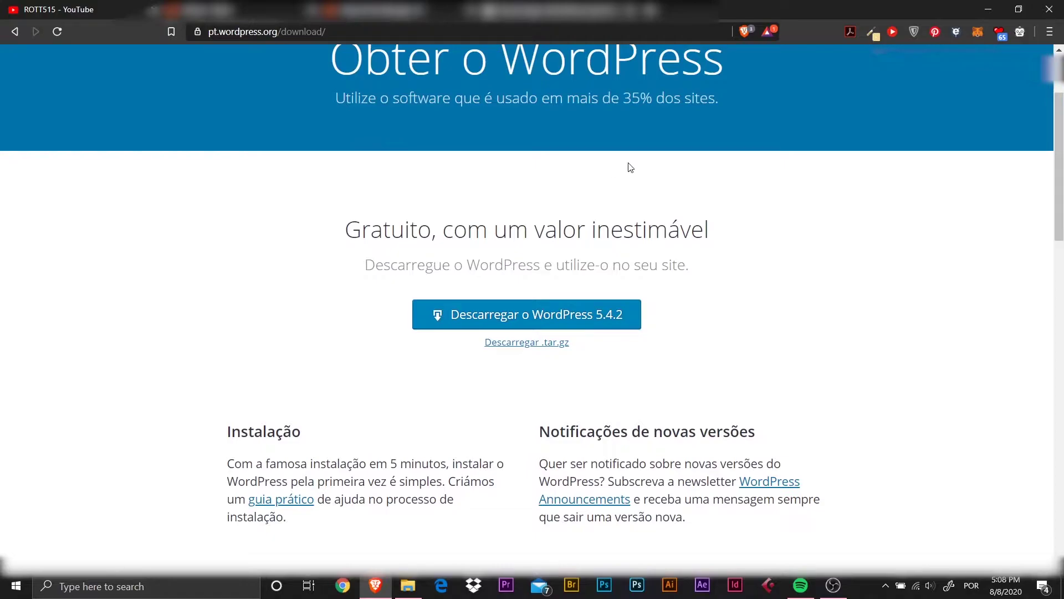
pyautogui.scroll(-1, 401, 118)
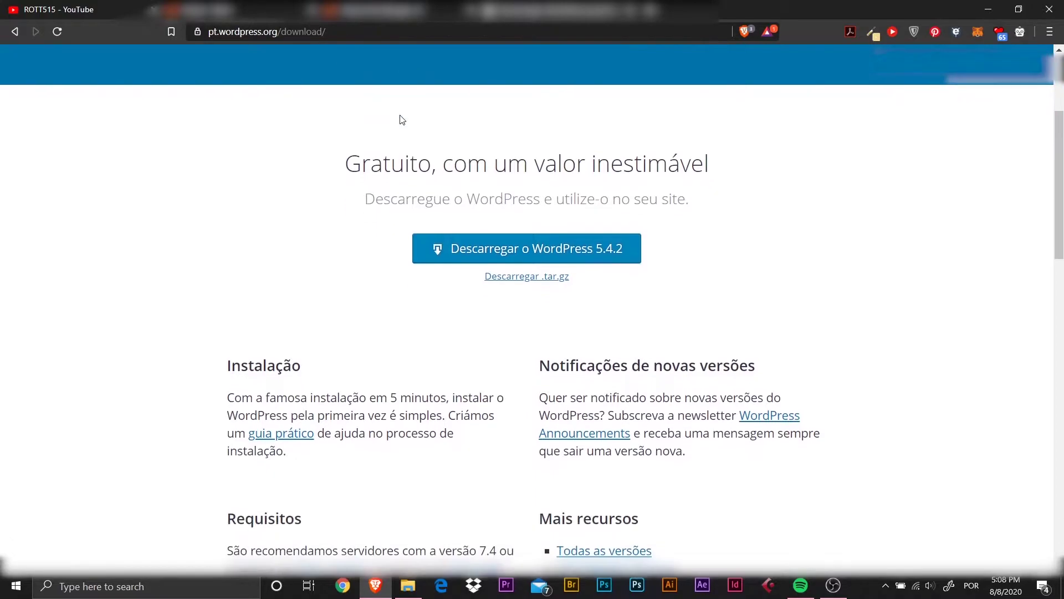
pyautogui.scroll(-2, 443, 136)
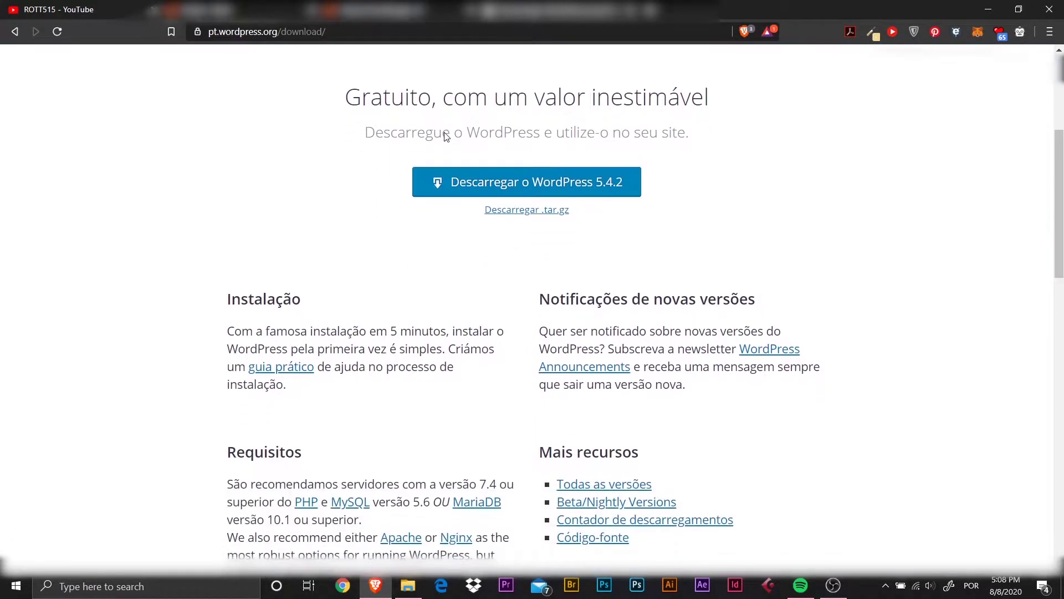
pyautogui.click(573, 186)
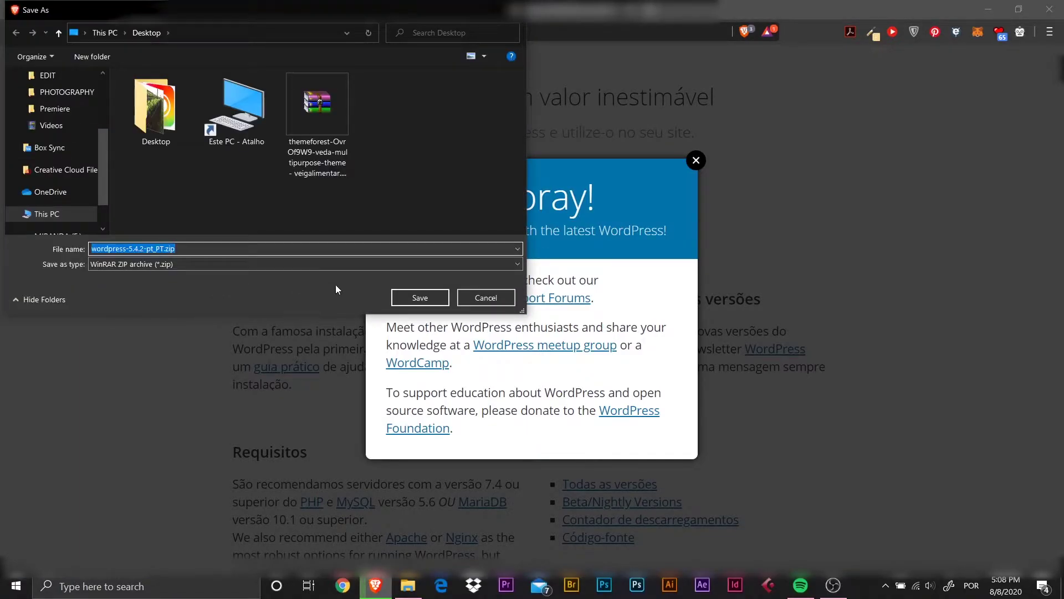
pyautogui.scroll(3, 53, 128)
pyautogui.scroll(1, 53, 128)
pyautogui.click(54, 103)
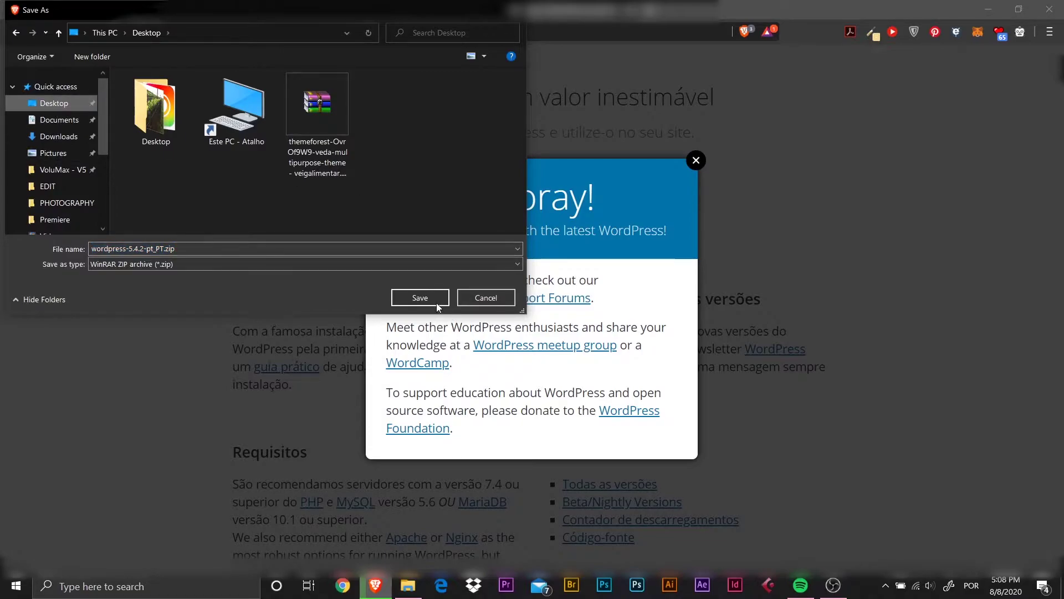
pyautogui.click(440, 304)
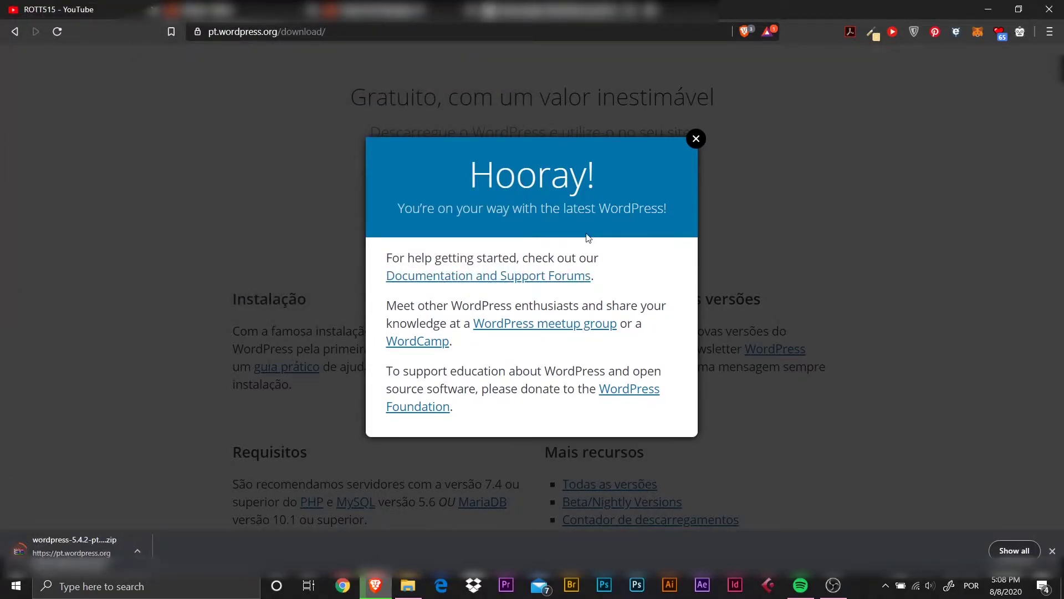
pyautogui.click(695, 140)
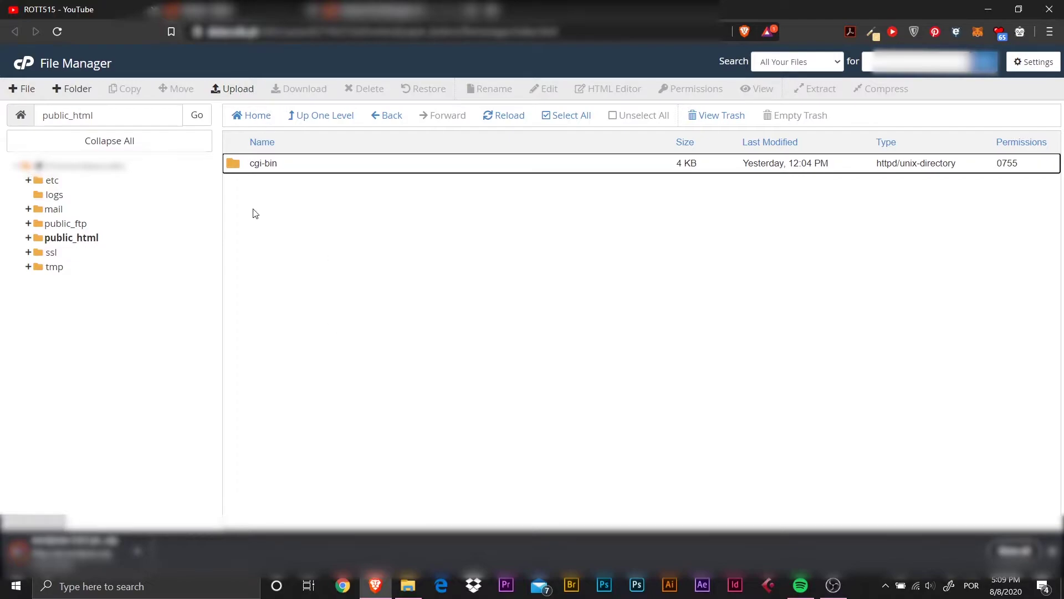
# Open the File Upload page for public_html from the File Manager toolbar.
pyautogui.click(247, 93)
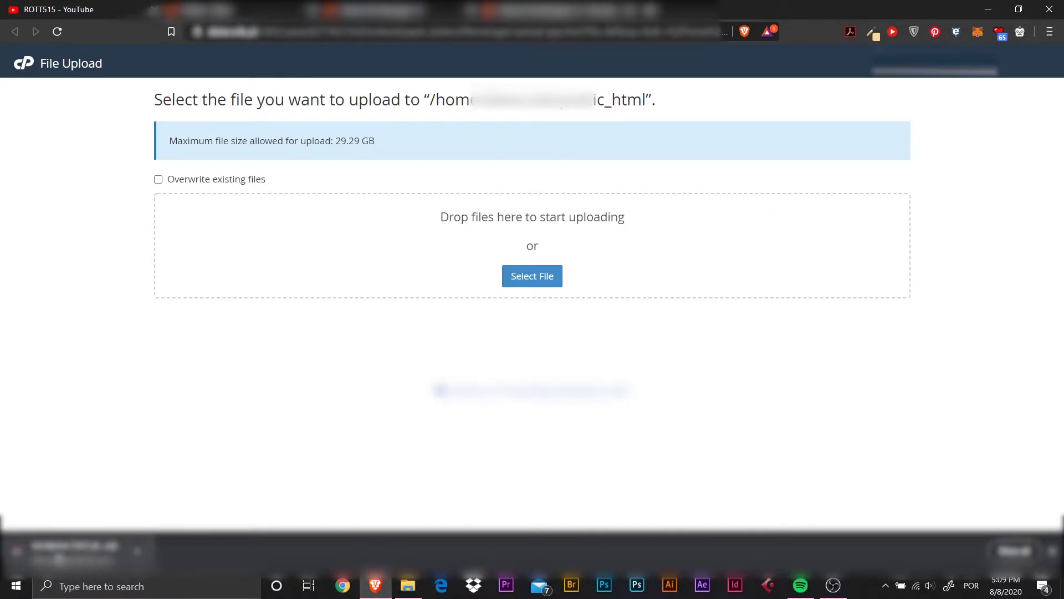
# Drag wordpress-5.4.2-pt_PT.zip onto the upload area and let it reach 100%.
pyautogui.moveTo(64, 557); pyautogui.dragTo(535, 276)
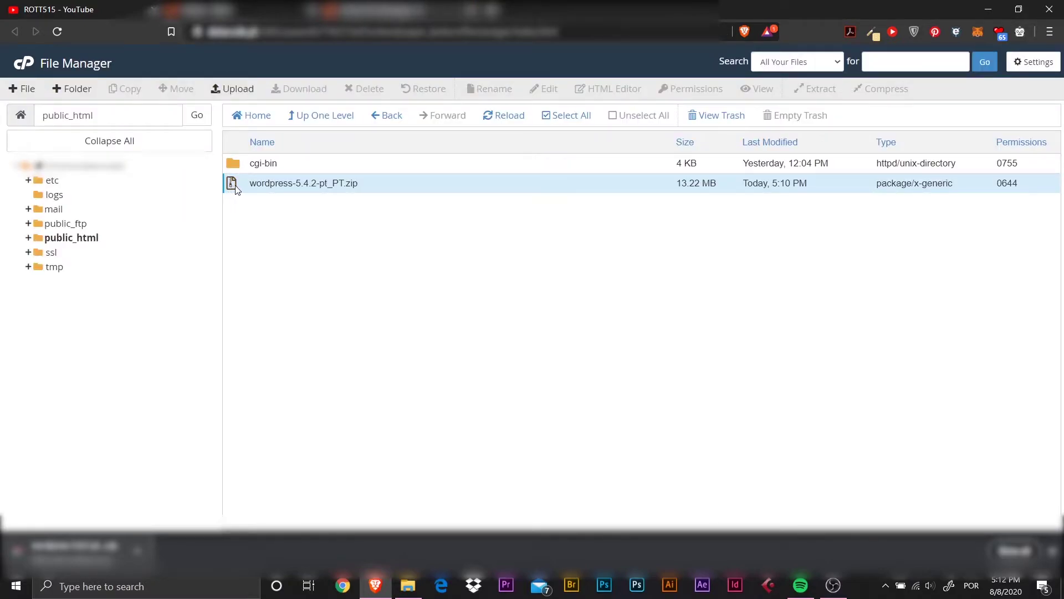
# Extract wordpress-5.4.2-pt_PT.zip into /public_html and close the extraction results.
pyautogui.rightClick(236, 189)
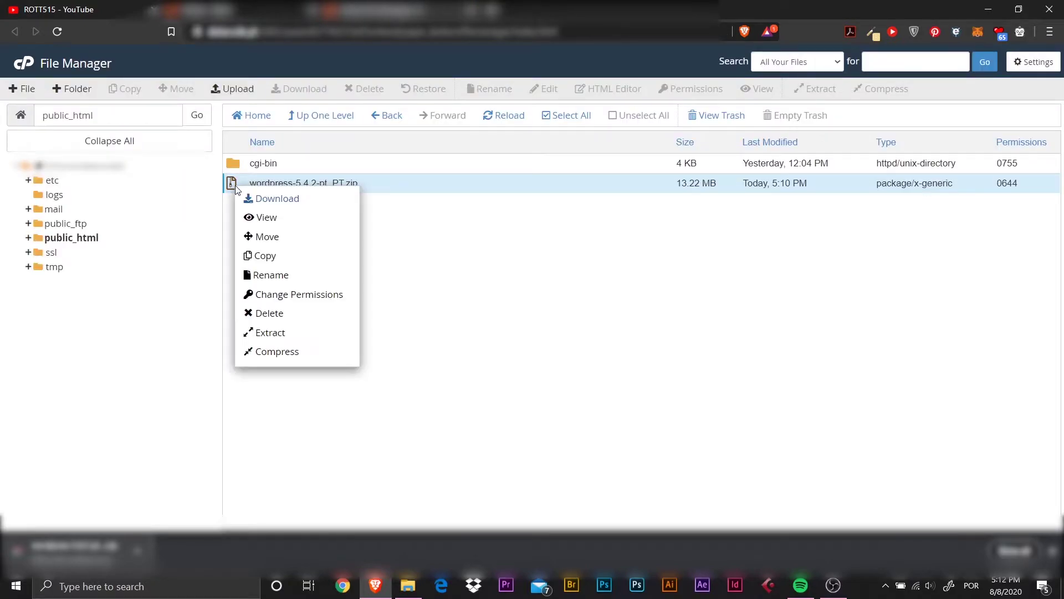
pyautogui.click(432, 264)
pyautogui.click(234, 187)
pyautogui.rightClick(234, 187)
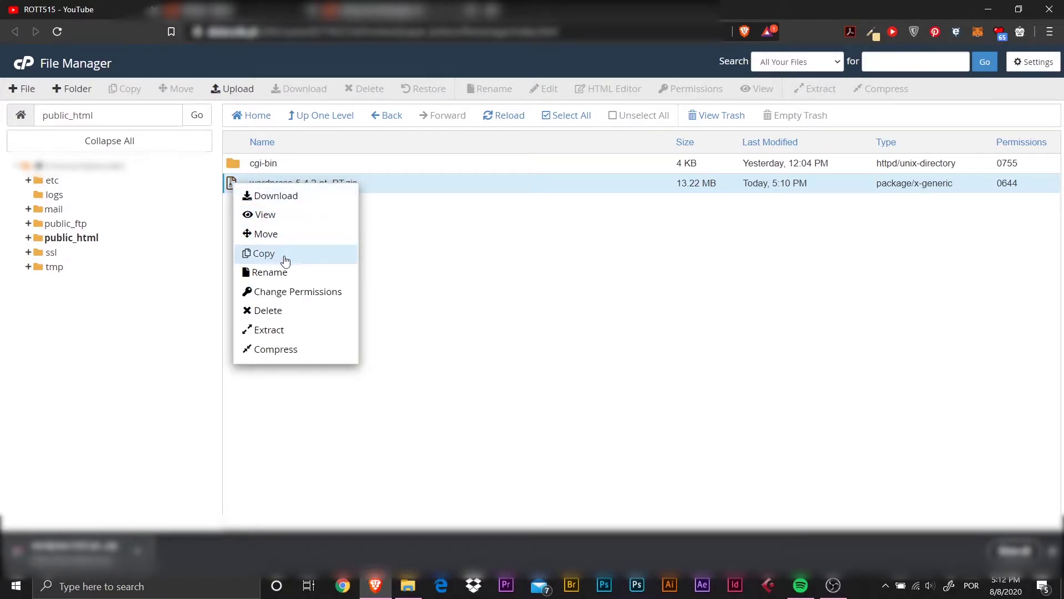
pyautogui.click(265, 331)
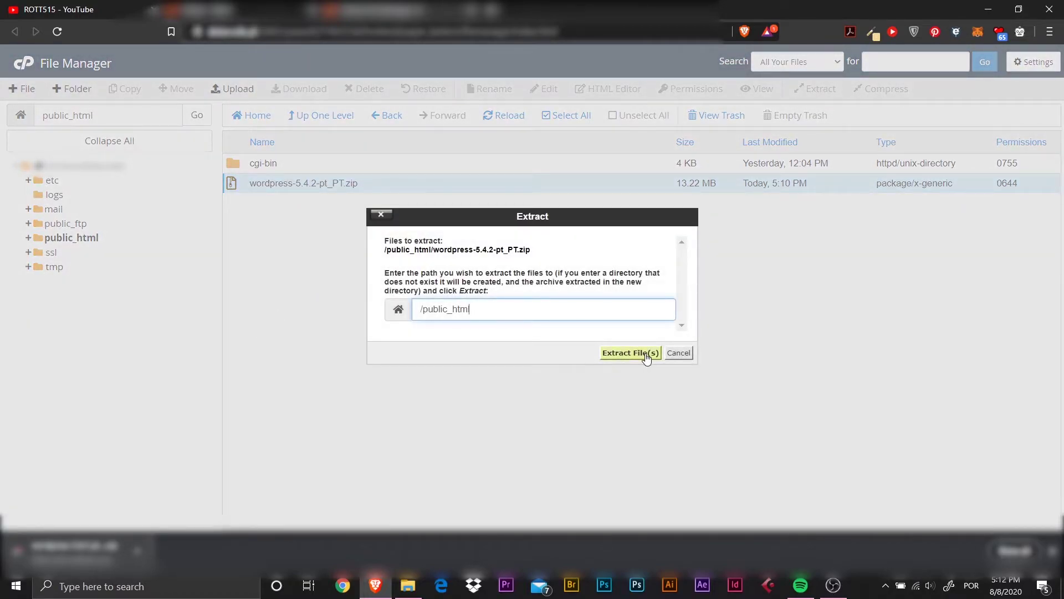
pyautogui.click(631, 352)
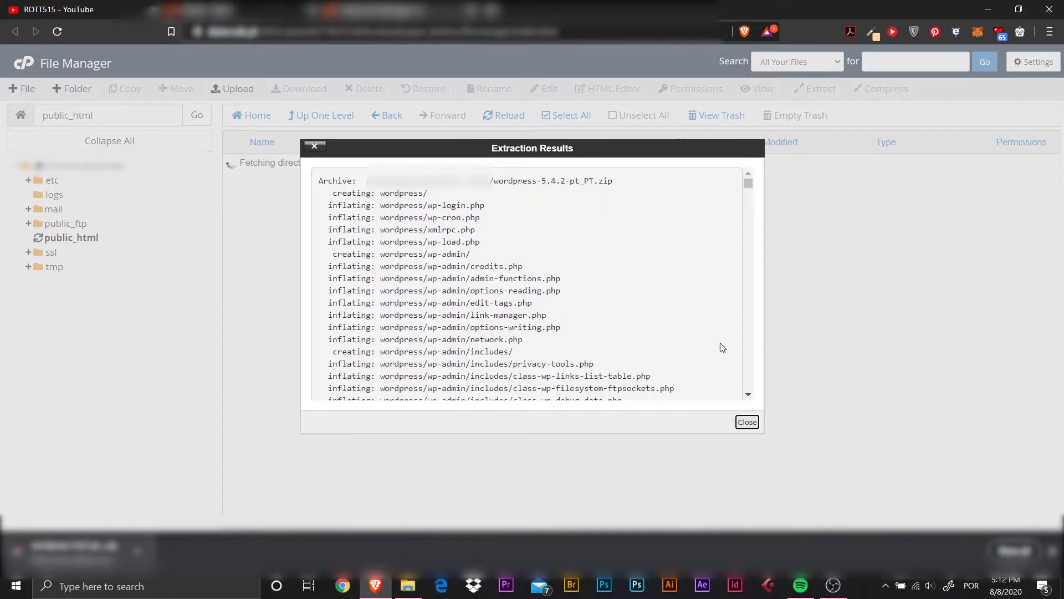
pyautogui.click(747, 422)
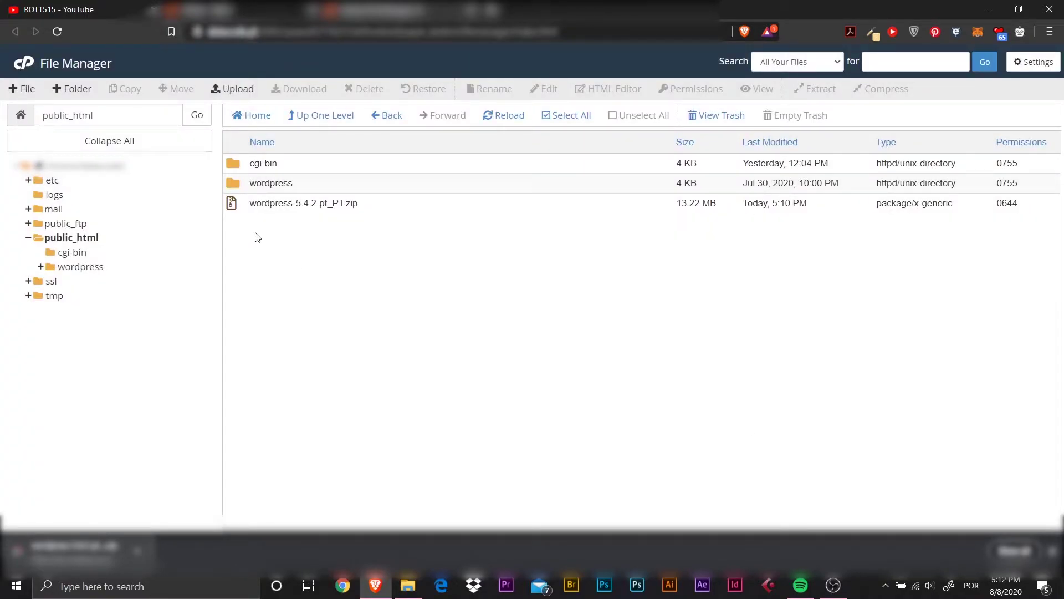
# Trash wordpress-5.4.2-pt_PT.zip from public_html, confirming the deletion.
pyautogui.click(235, 183)
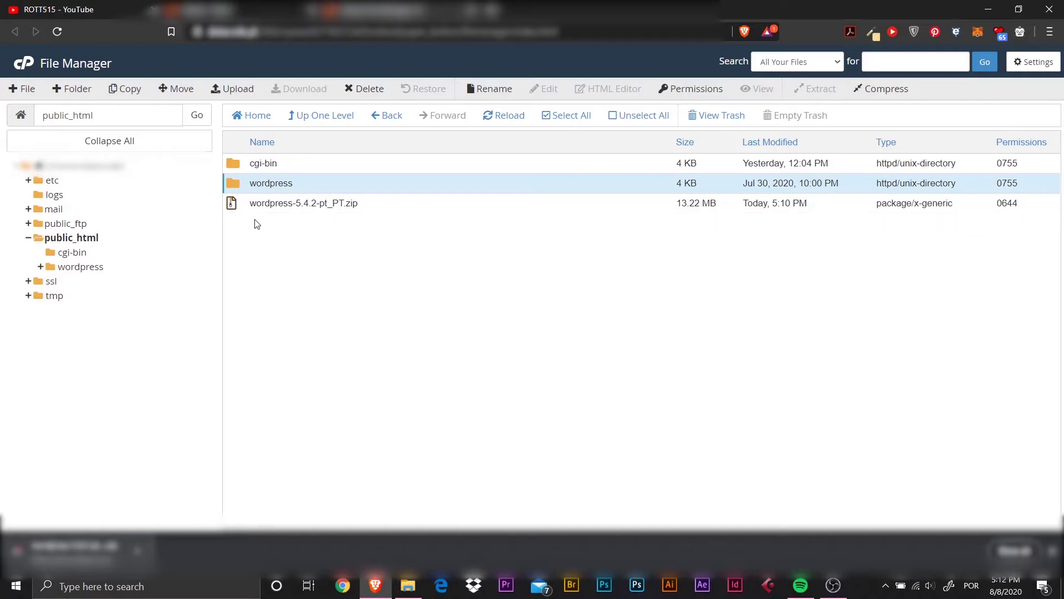
pyautogui.click(237, 208)
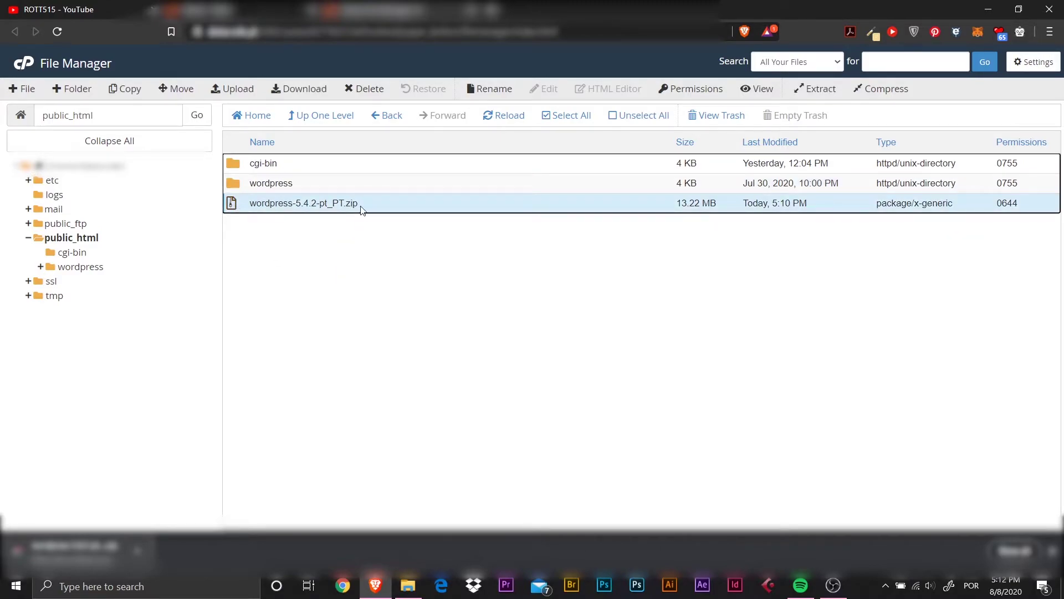
pyautogui.click(374, 92)
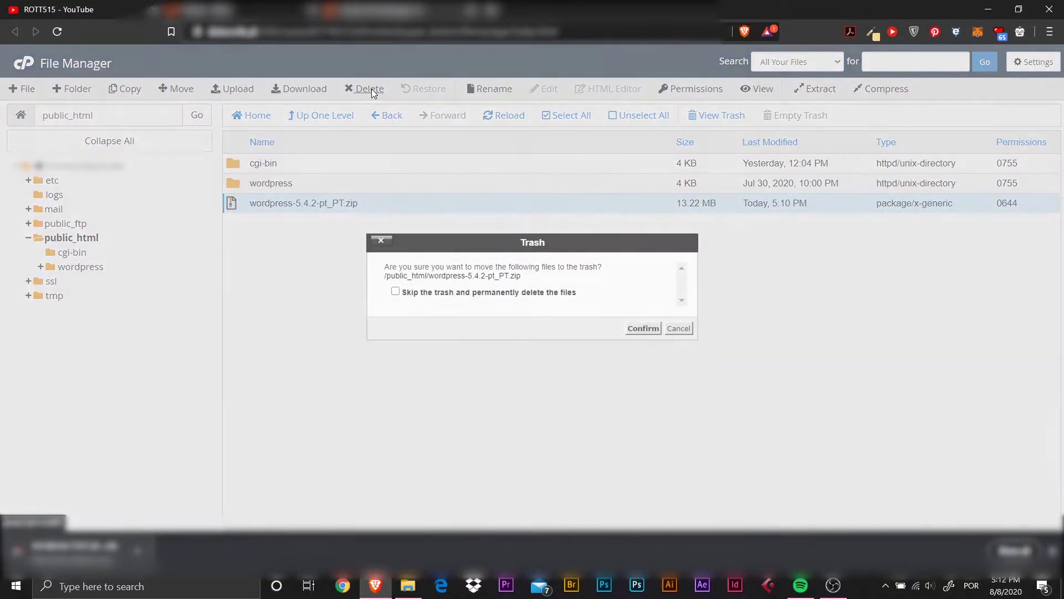
pyautogui.click(642, 329)
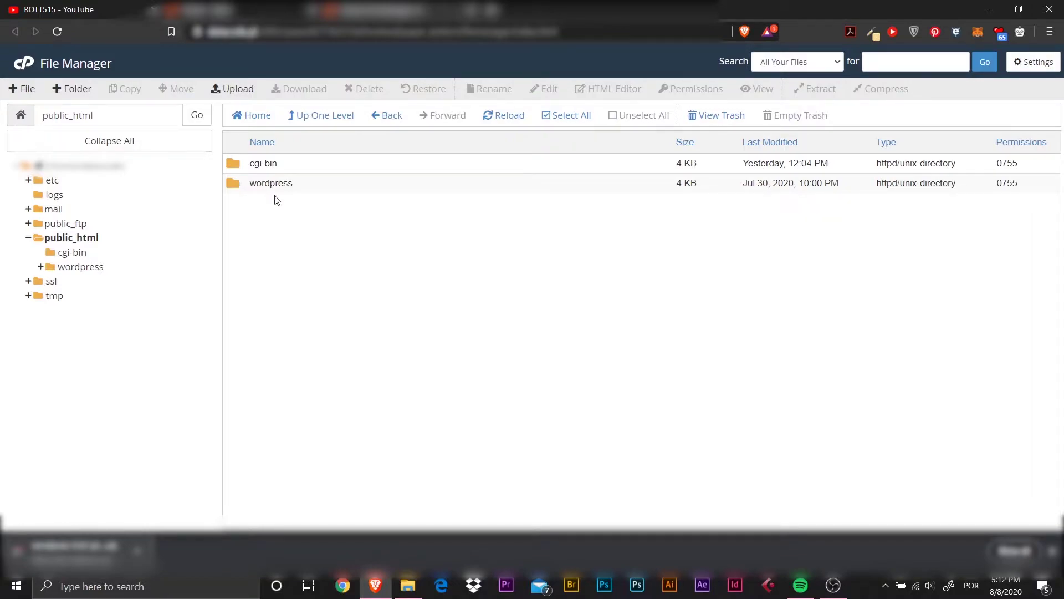
# Inside the wordpress folder, select every item from wp-admin down to the last file.
pyautogui.doubleClick(241, 189)
pyautogui.click(239, 164)
pyautogui.scroll(-1, 272, 246)
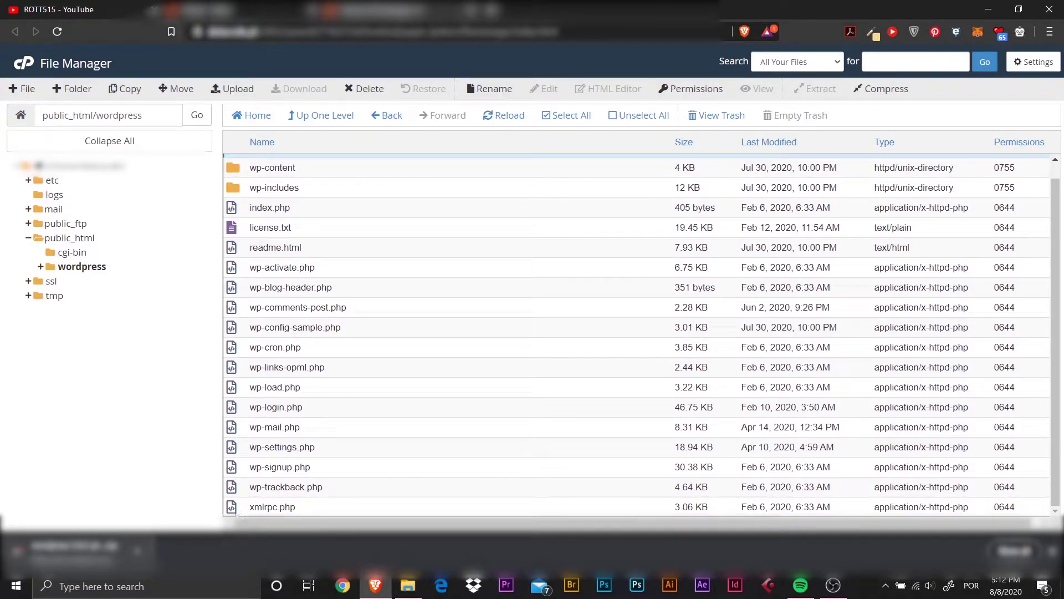
pyautogui.scroll(1, 255, 242)
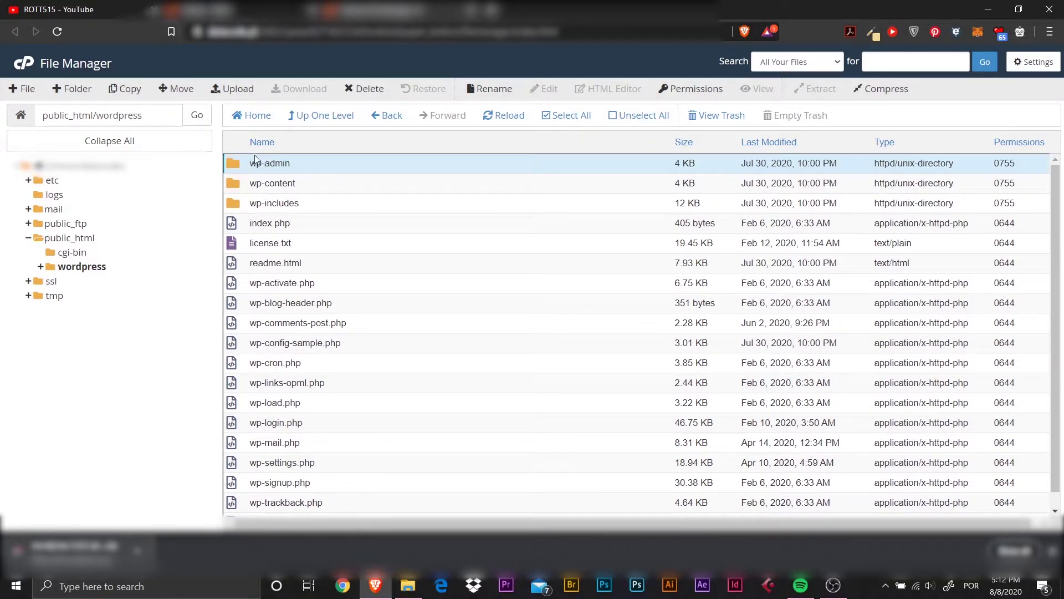
pyautogui.click(233, 165)
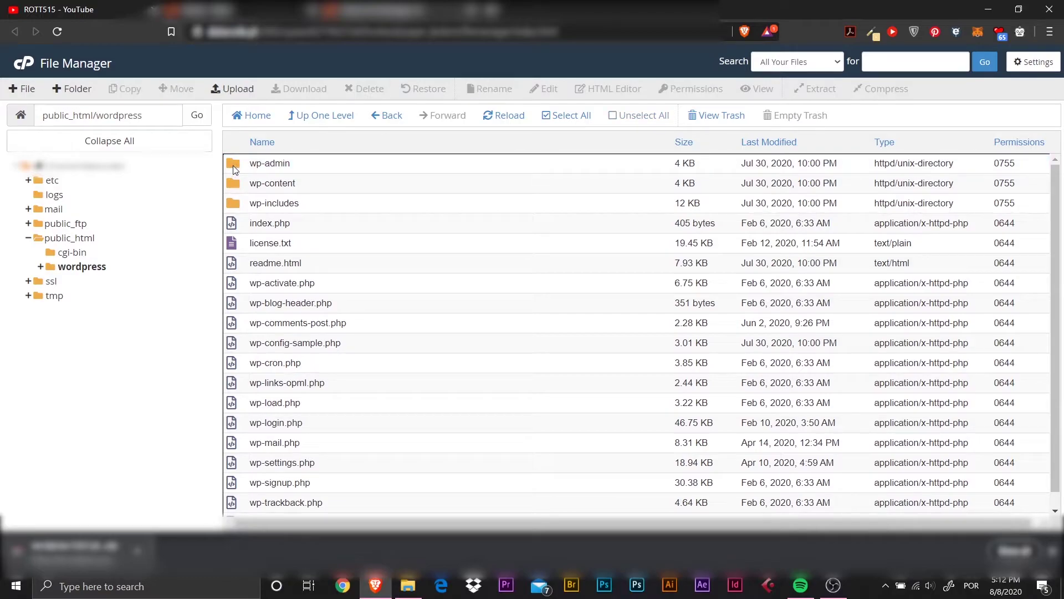
pyautogui.scroll(-1, 255, 421)
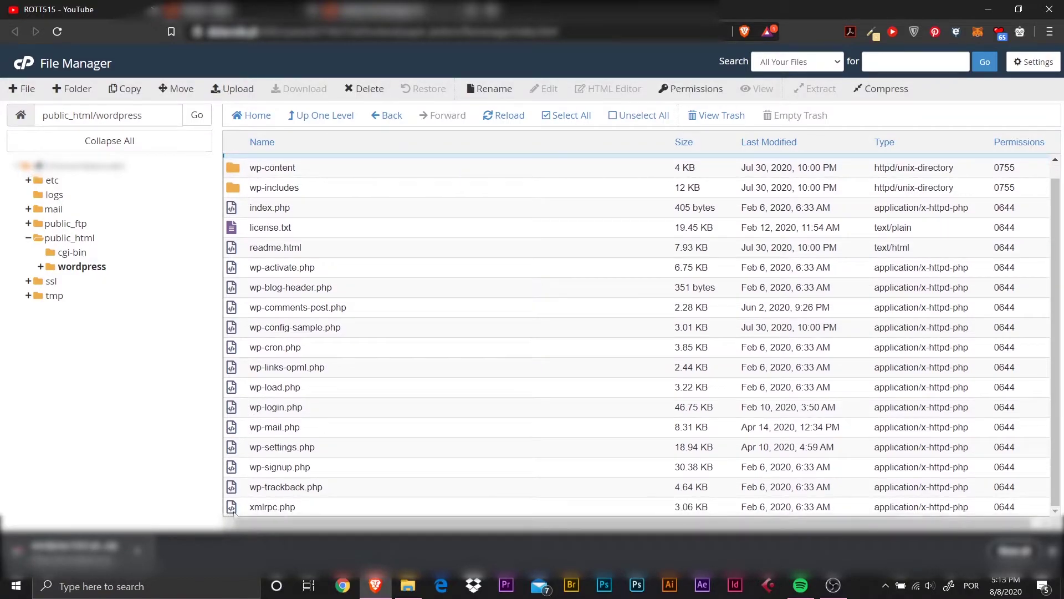
pyautogui.keyDown('shift'); pyautogui.click(235, 508); pyautogui.keyUp('shift')
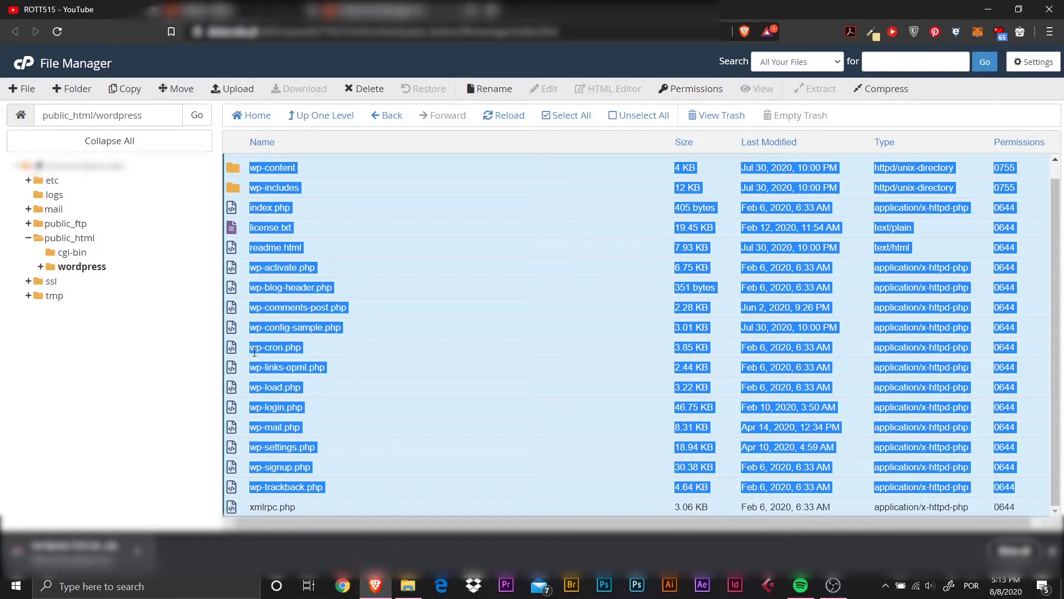
# Move the selected items to /public_html and go back up to public_html.
pyautogui.rightClick(236, 287)
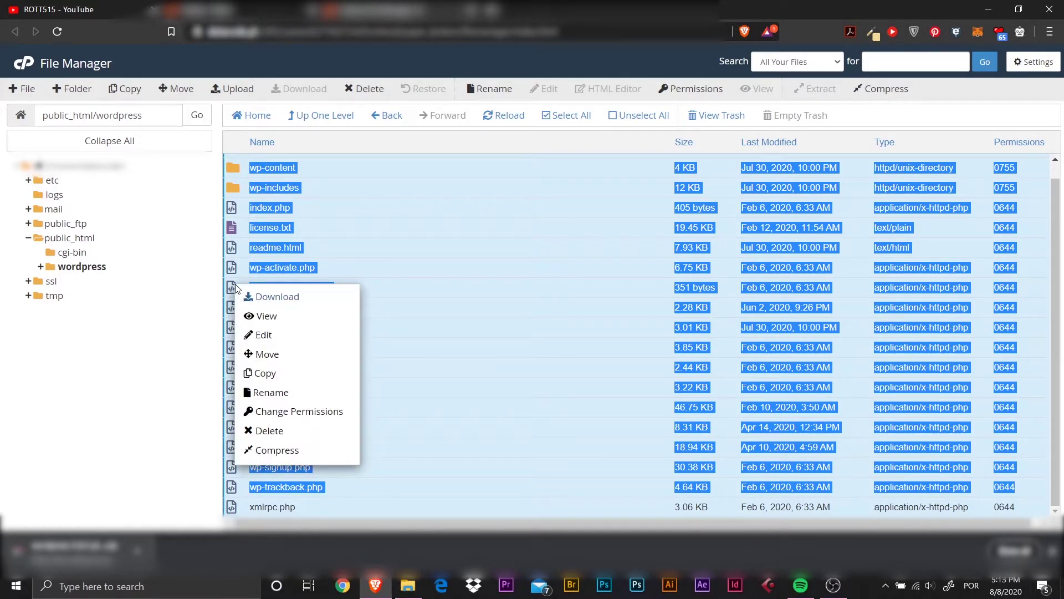
pyautogui.click(284, 355)
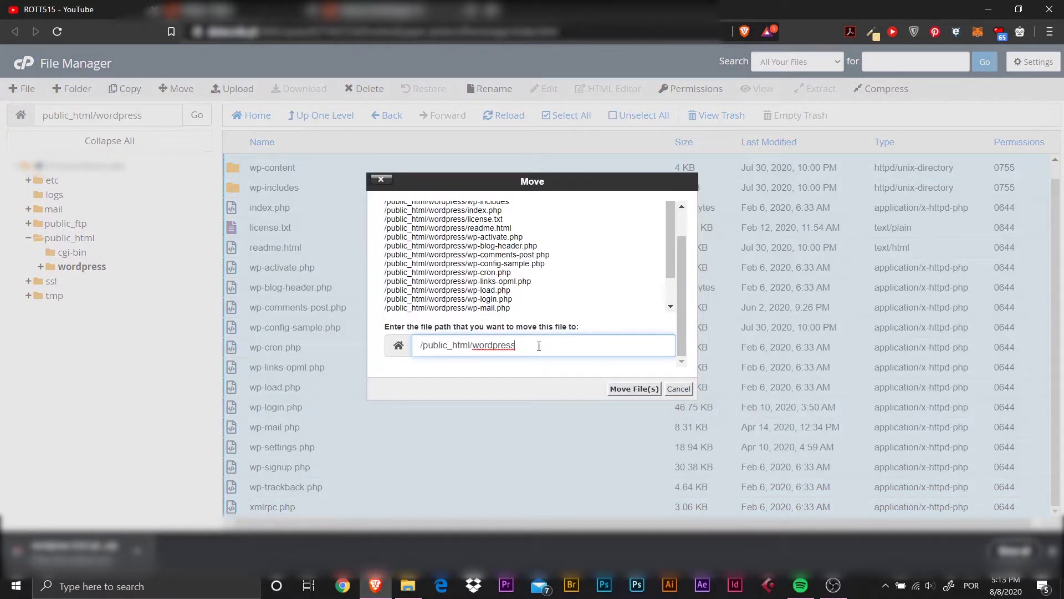
pyautogui.press('BackSpace')
pyautogui.press('BackSpace')
pyautogui.press('BackSpace')
pyautogui.press('BackSpace')
pyautogui.press('BackSpace')
pyautogui.press('BackSpace')
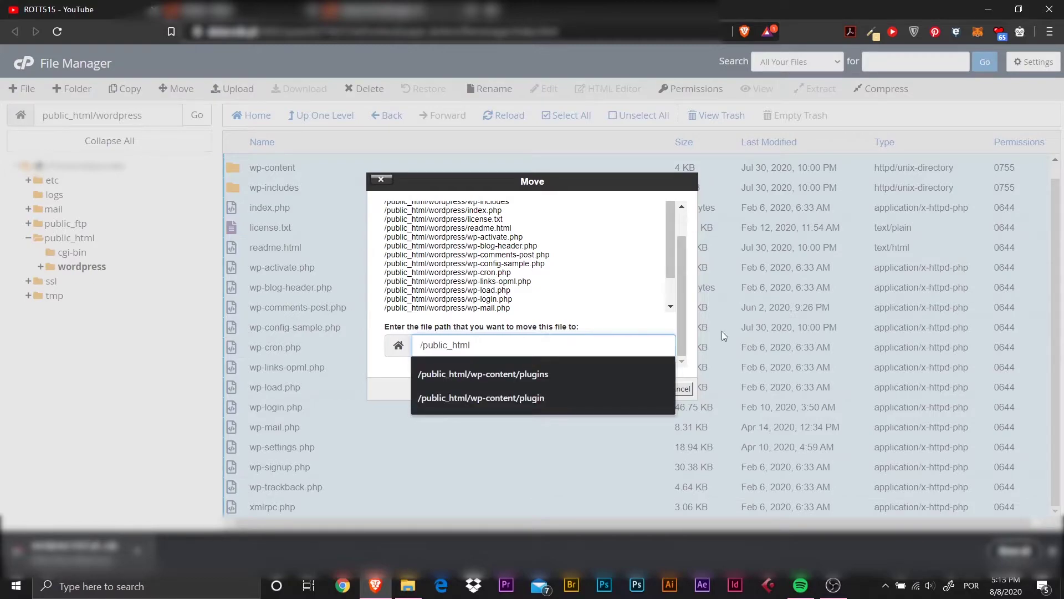
pyautogui.click(644, 446)
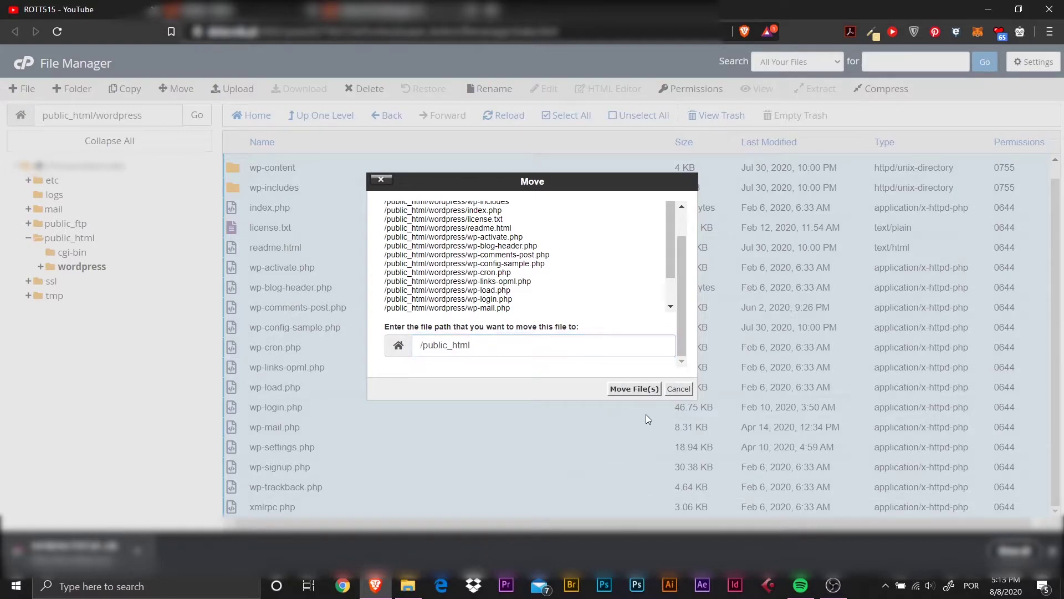
pyautogui.click(637, 389)
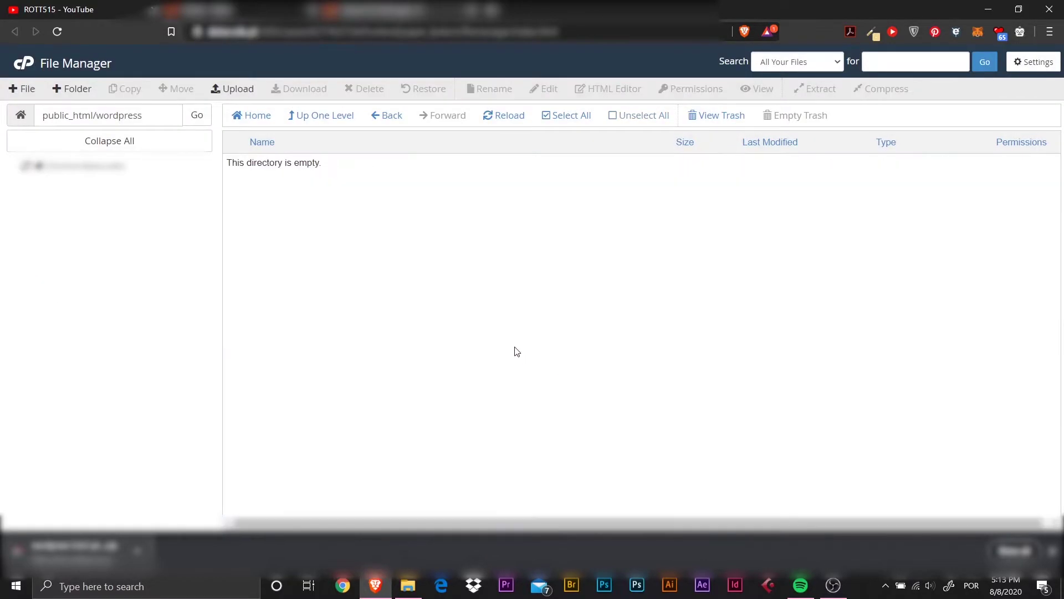
pyautogui.click(340, 116)
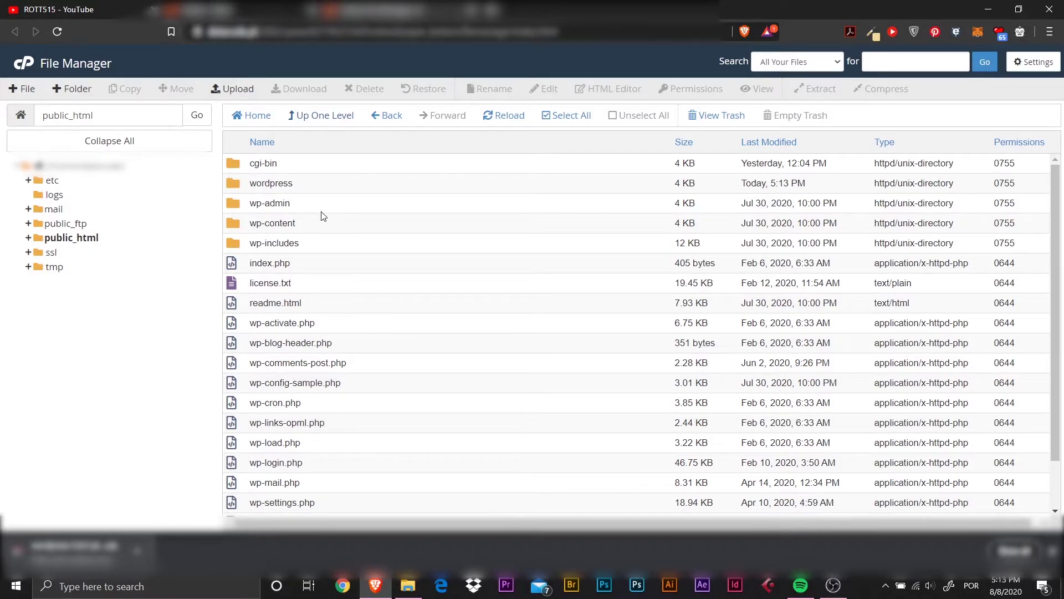
# Trash the empty wordpress folder and go back to the cPanel home page.
pyautogui.click(236, 189)
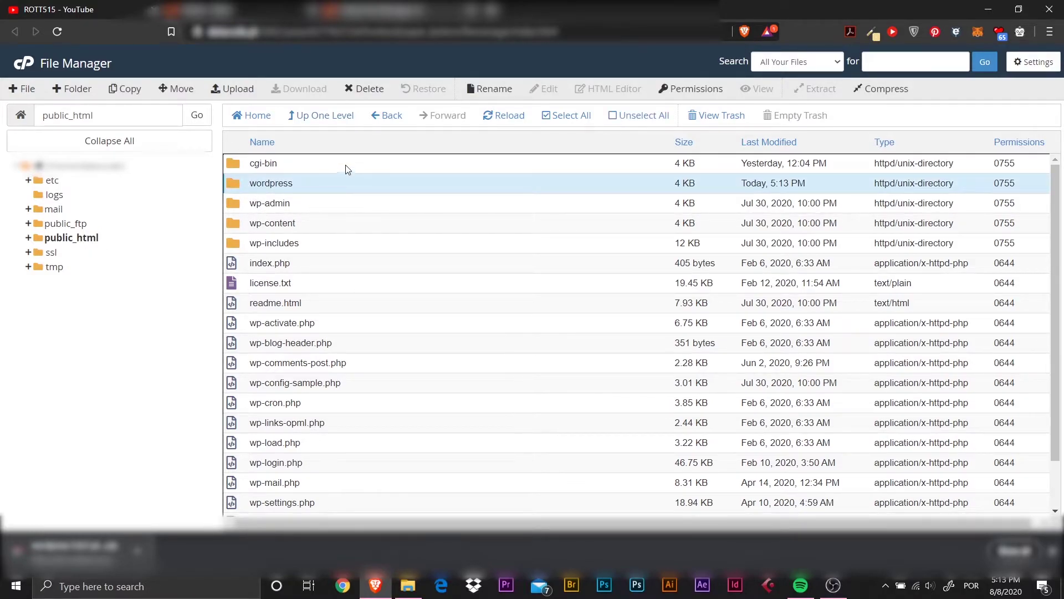
pyautogui.click(366, 89)
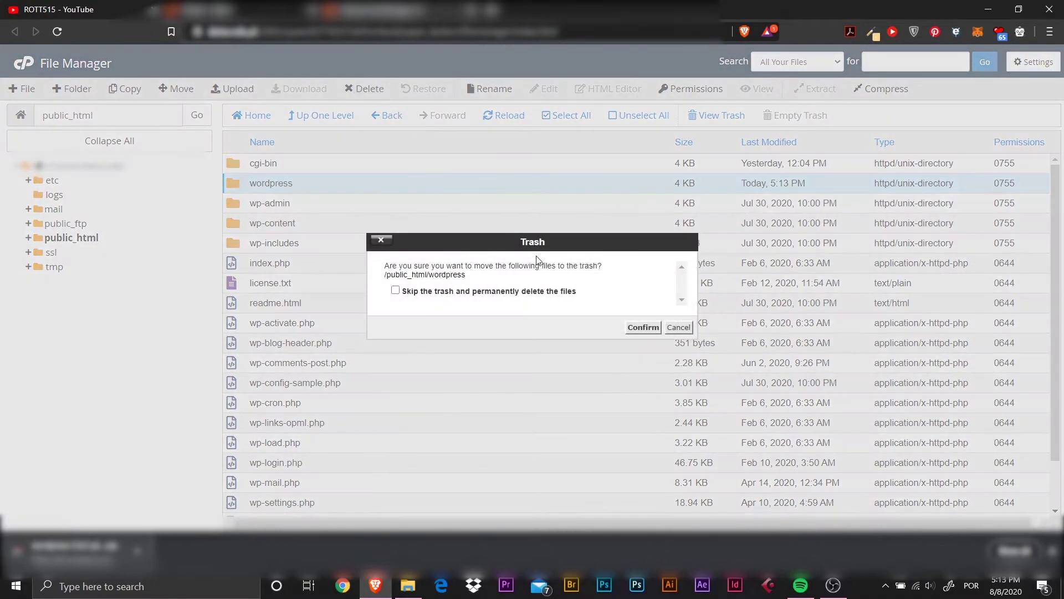
pyautogui.click(642, 329)
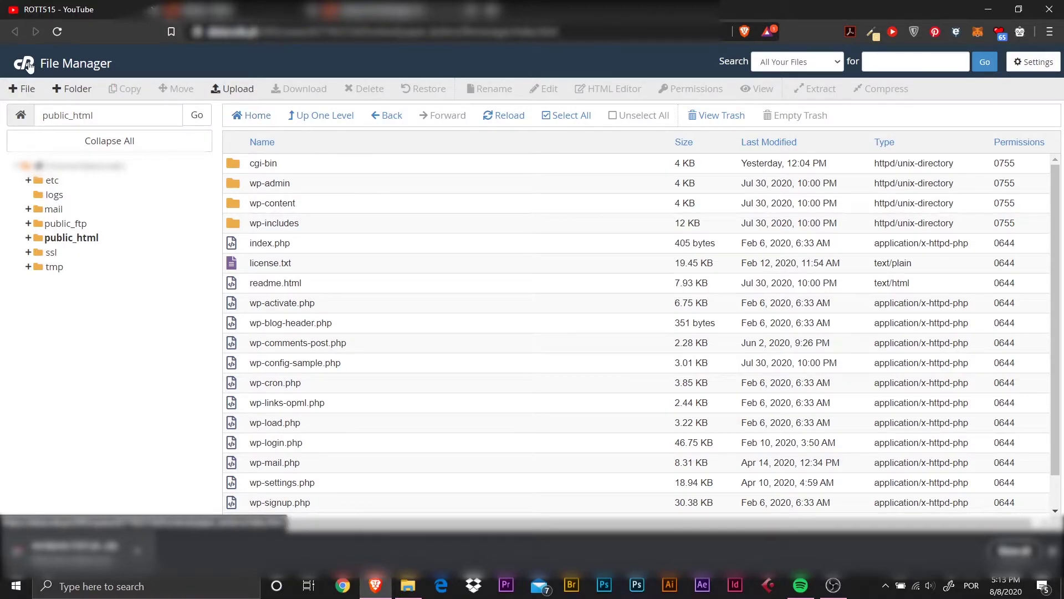
pyautogui.click(29, 66)
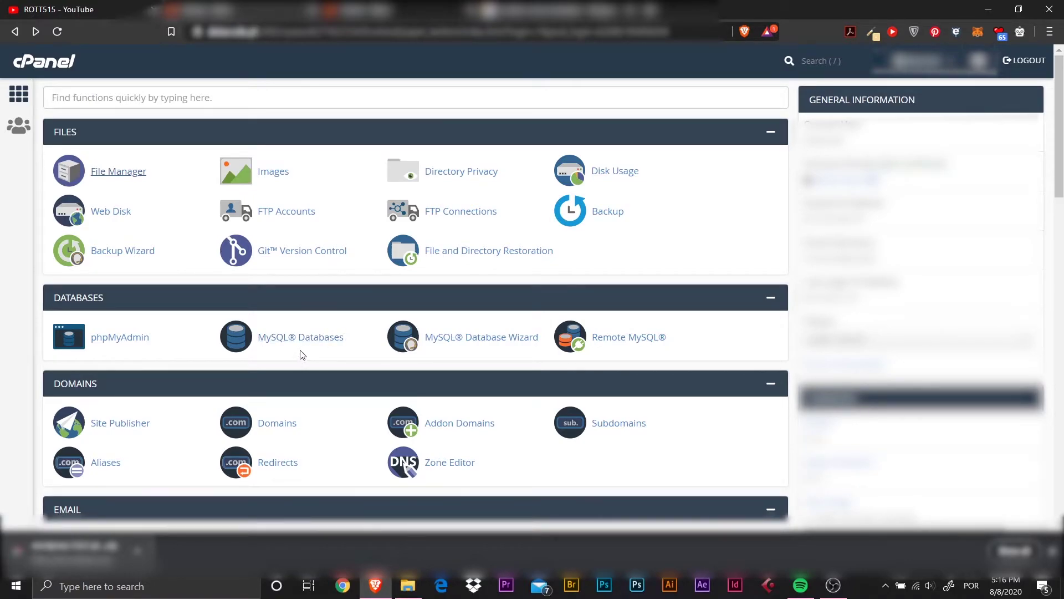
# Create a new MySQL database with the wp001 suffix and return to MySQL Databases.
pyautogui.click(310, 341)
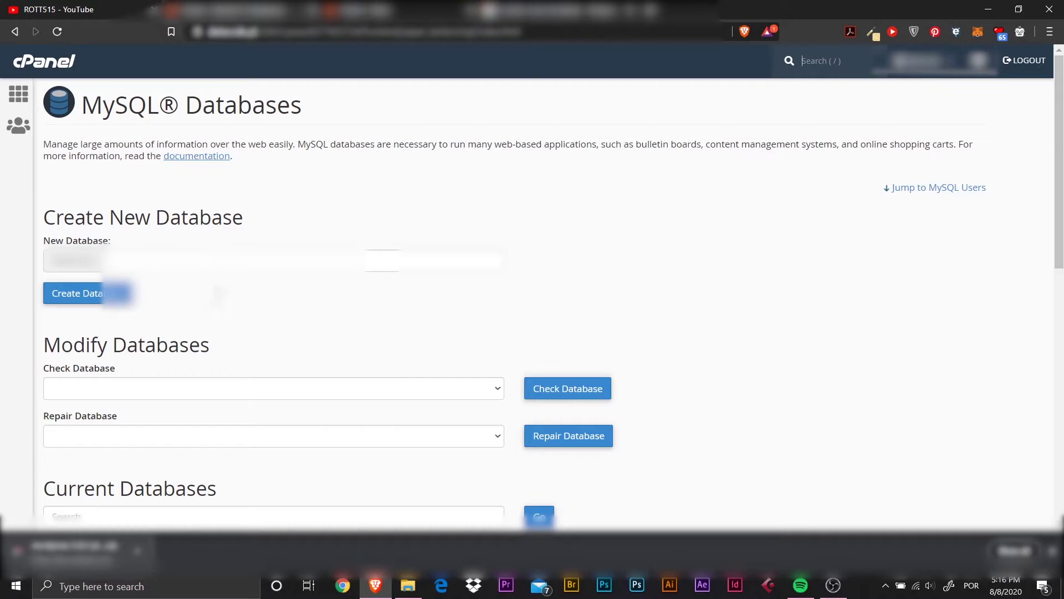
pyautogui.click(222, 260)
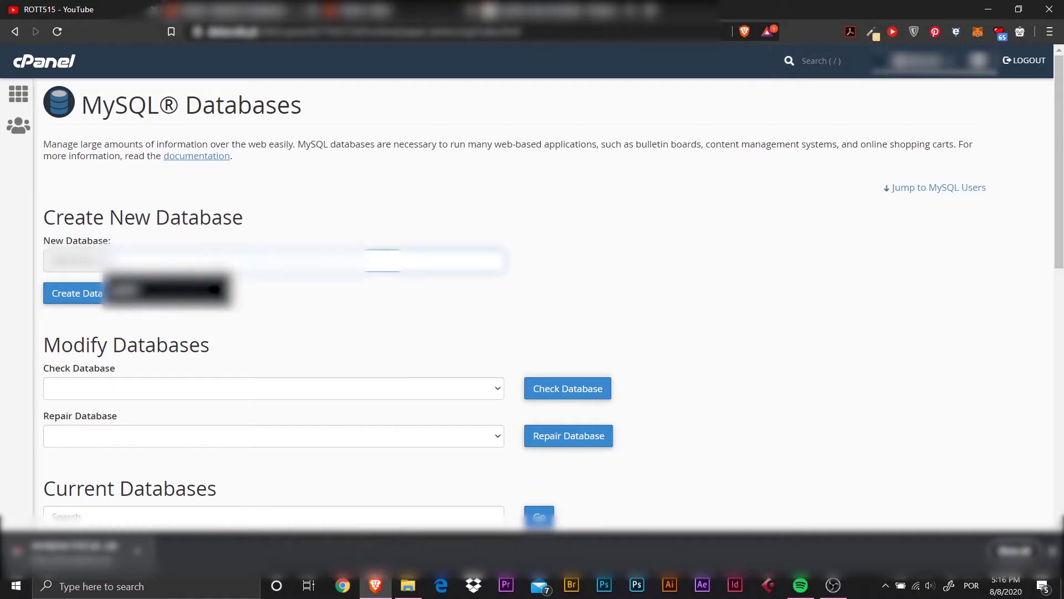
pyautogui.click(263, 318)
pyautogui.click(255, 261)
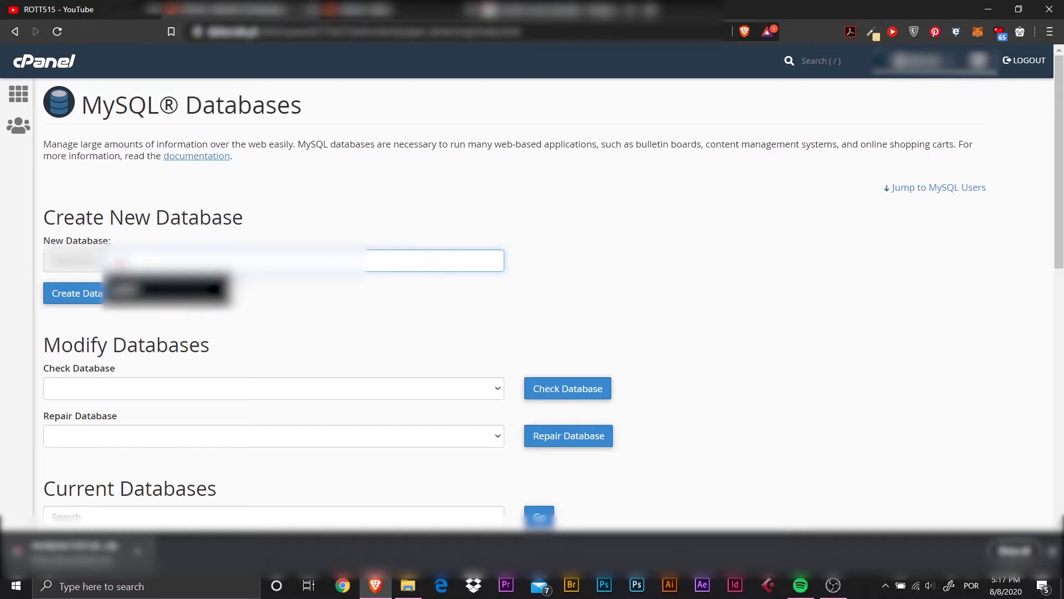
pyautogui.write('t')
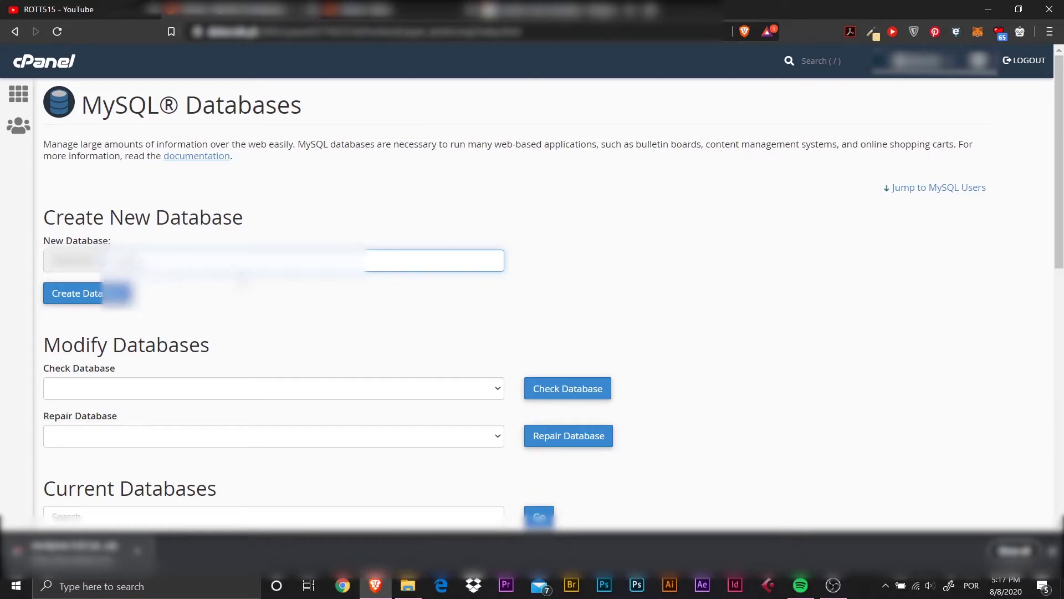
pyautogui.click(91, 293)
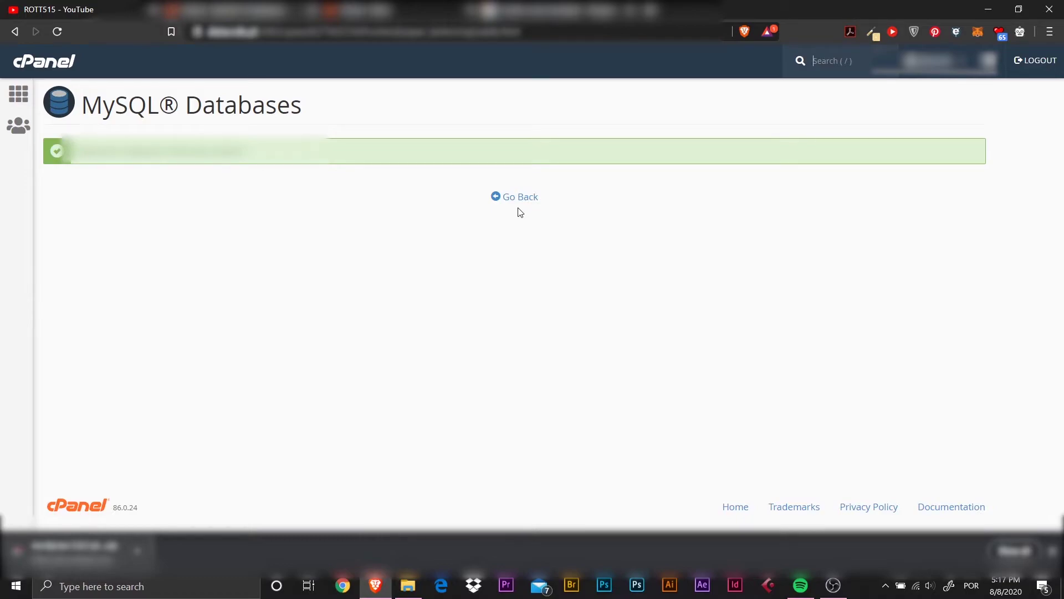
pyautogui.click(520, 199)
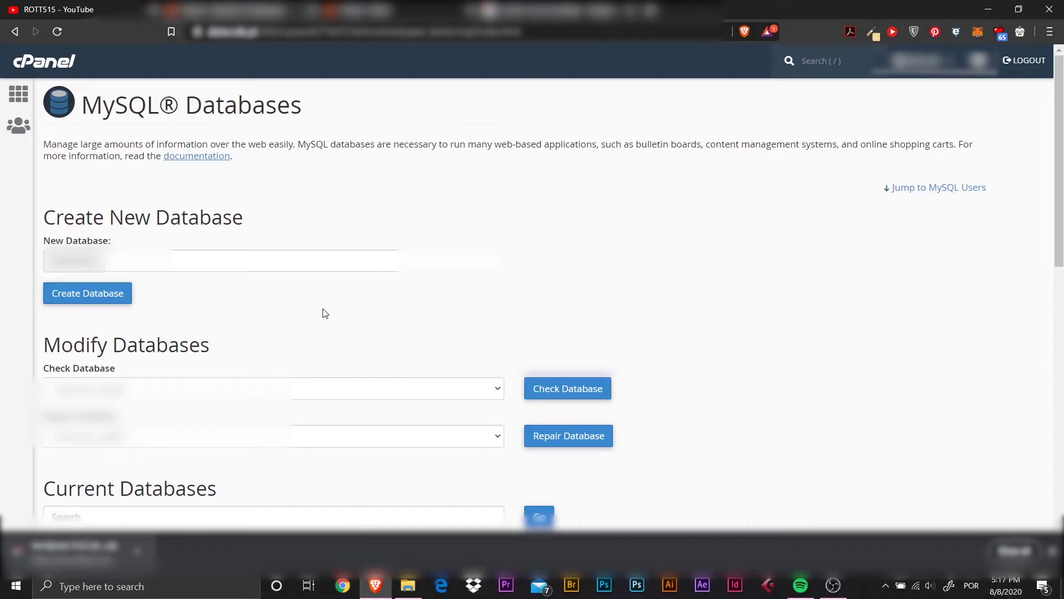
# Create the MySQL user 'user' with a very strong password, entered and confirmed.
pyautogui.scroll(-5, 256, 336)
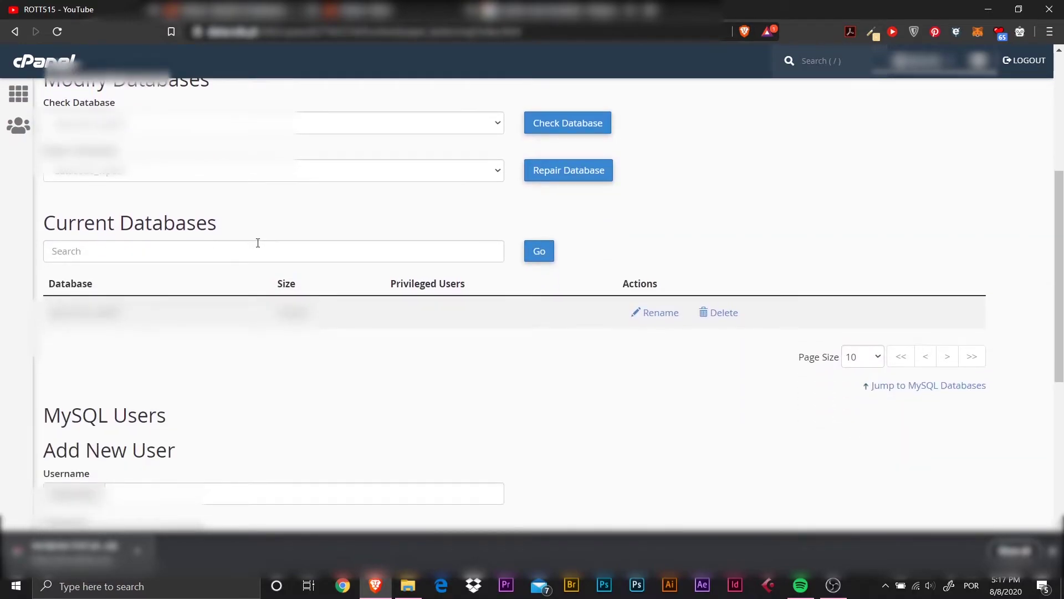
pyautogui.scroll(-5, 261, 240)
pyautogui.click(168, 229)
pyautogui.write('a')
pyautogui.press('BackSpace')
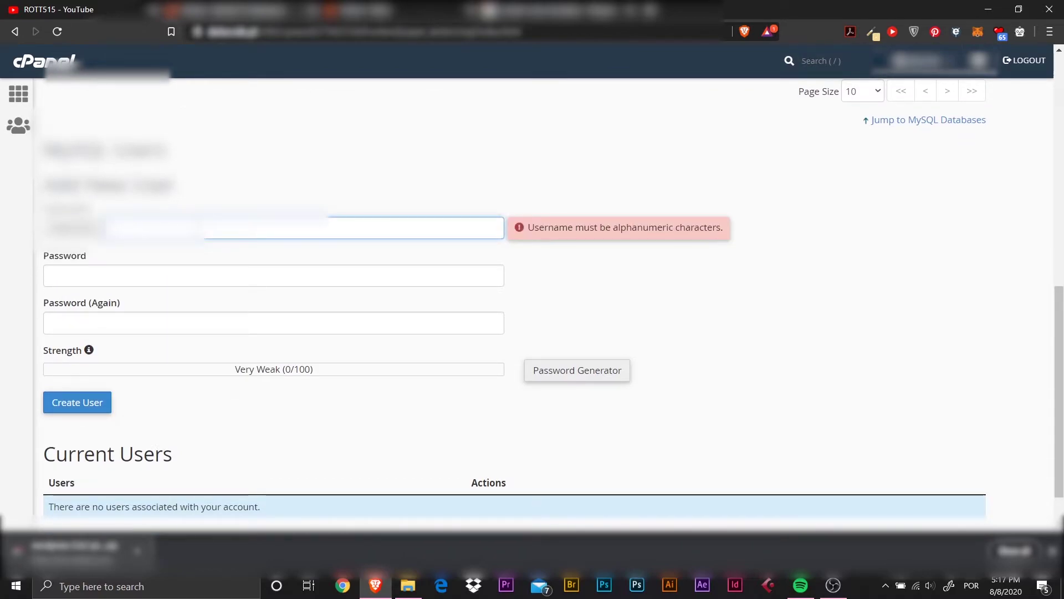
pyautogui.write('user')
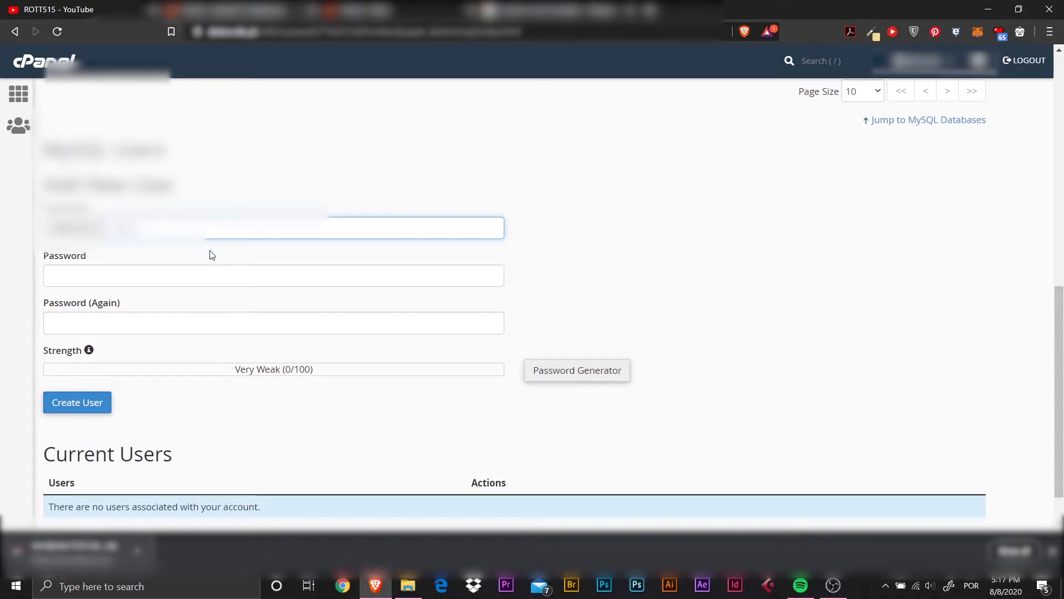
pyautogui.click(172, 277)
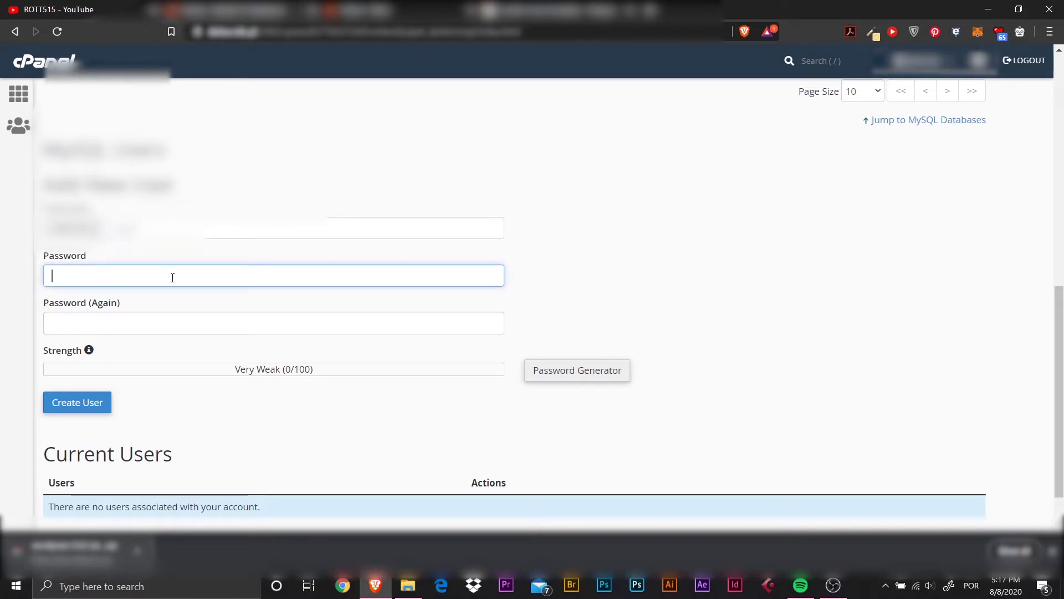
pyautogui.write('************')
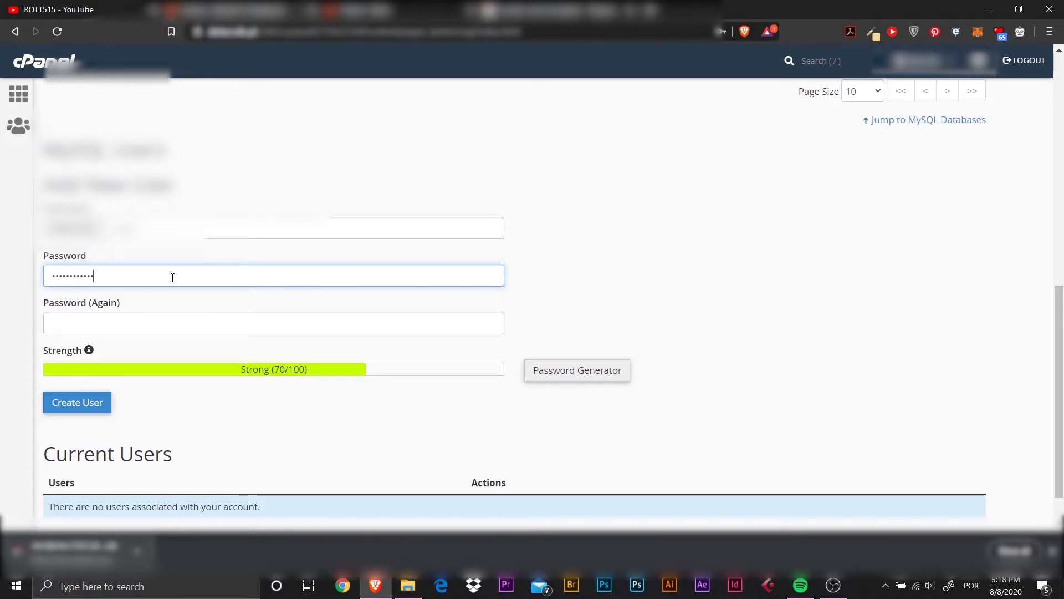
pyautogui.click(134, 320)
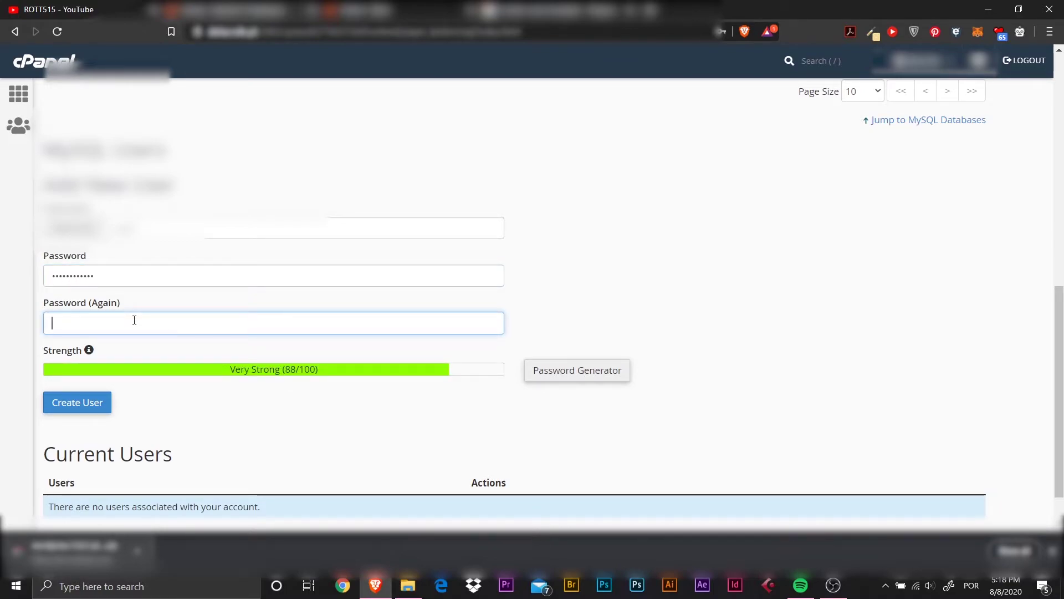
pyautogui.write('***********')
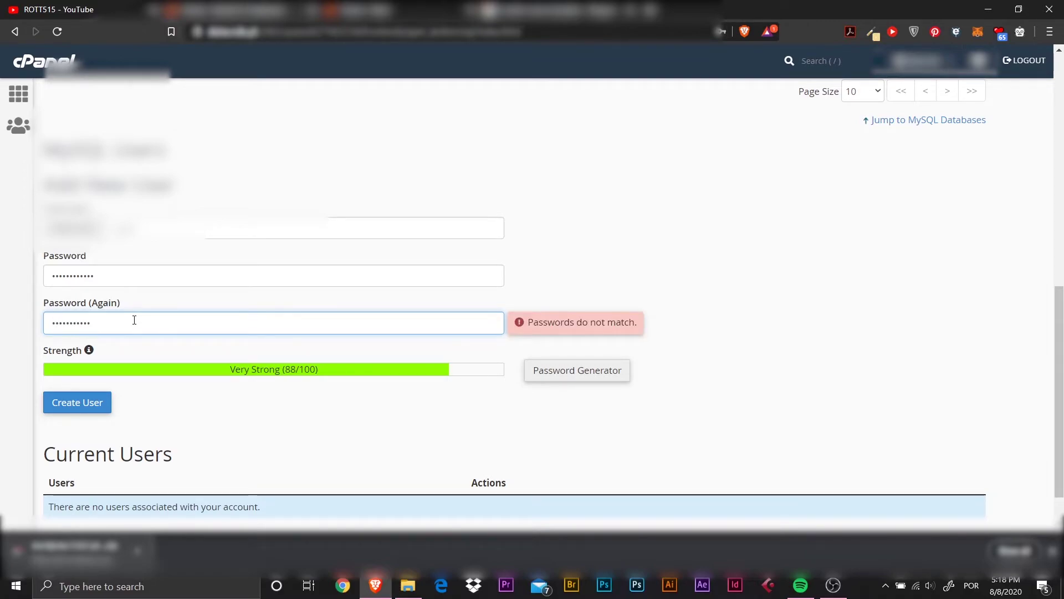
pyautogui.click(82, 400)
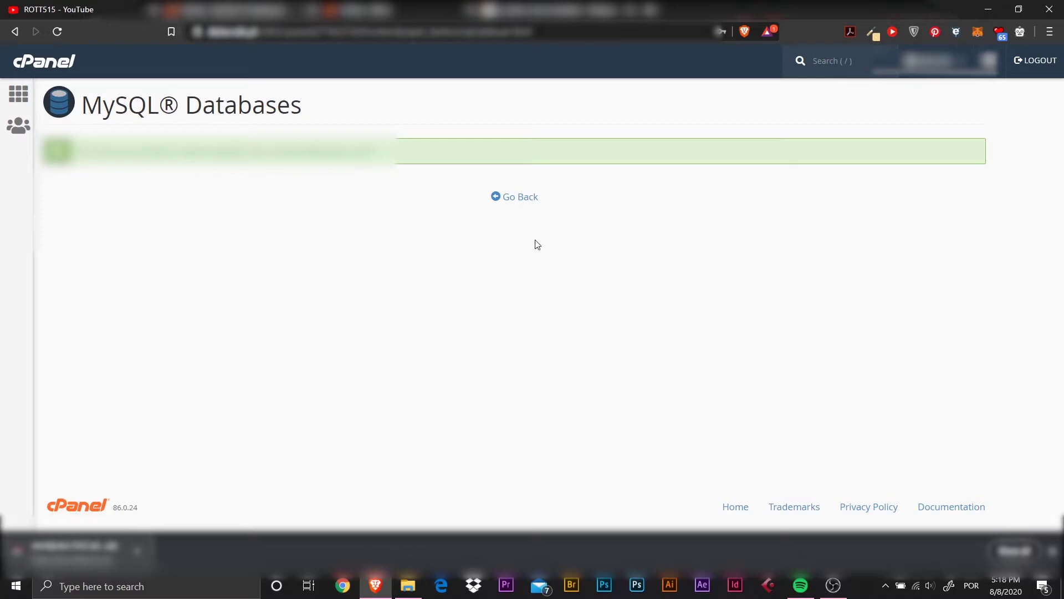
# Go back to MySQL Databases and scroll down to the Add User To Database section.
pyautogui.click(521, 197)
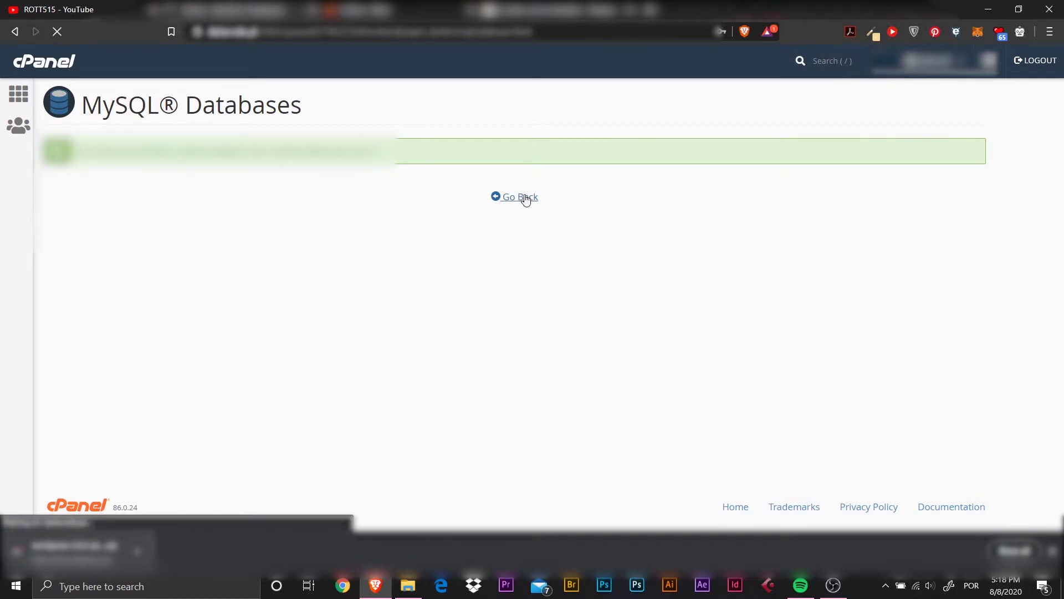
pyautogui.scroll(-2, 294, 226)
pyautogui.scroll(-1, 294, 226)
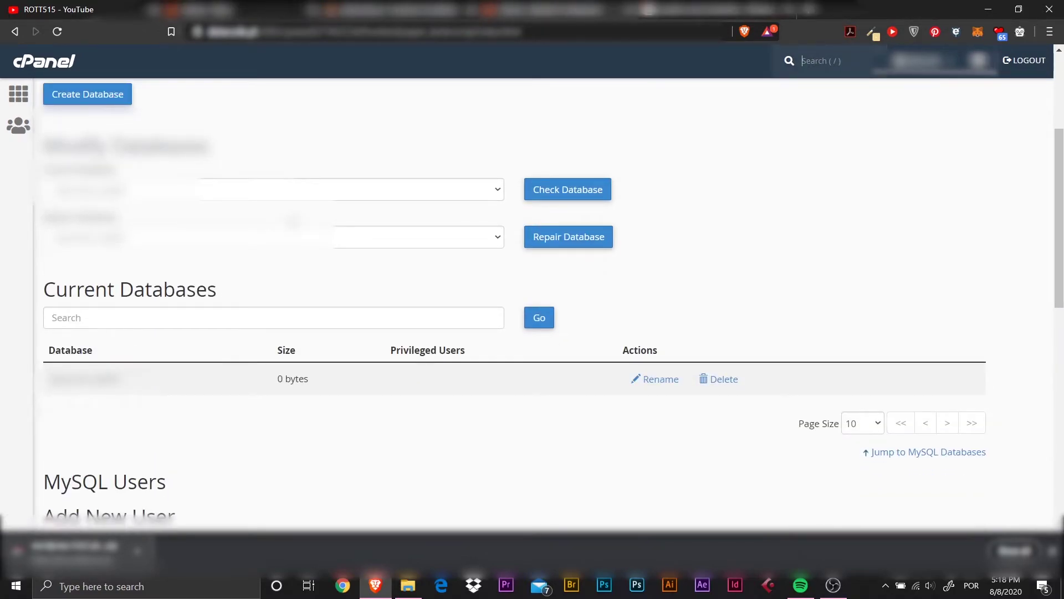
pyautogui.scroll(-2, 532, 299)
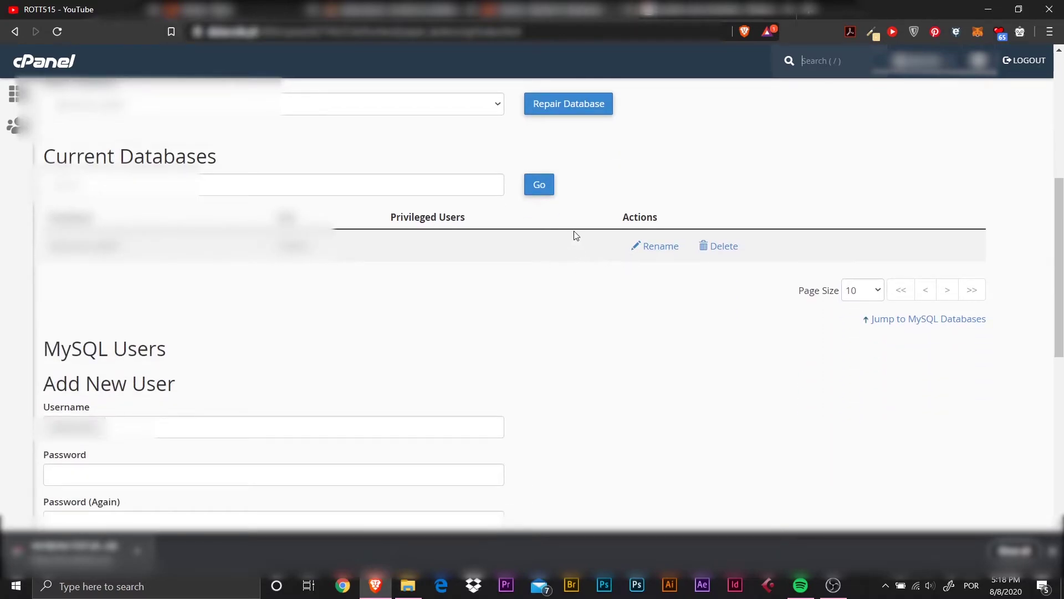
pyautogui.scroll(-2, 369, 261)
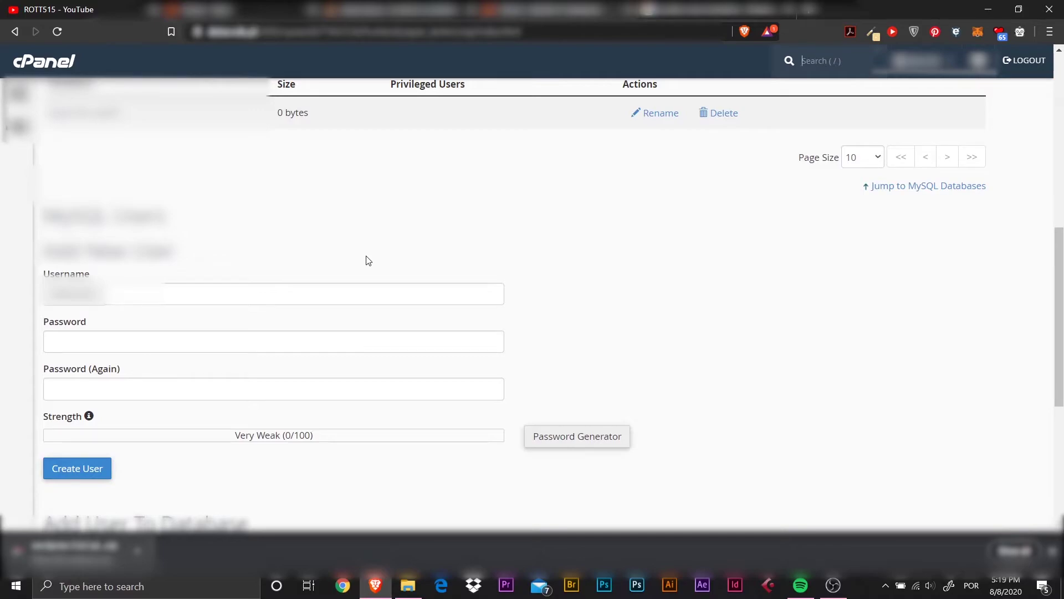
pyautogui.scroll(-4, 368, 260)
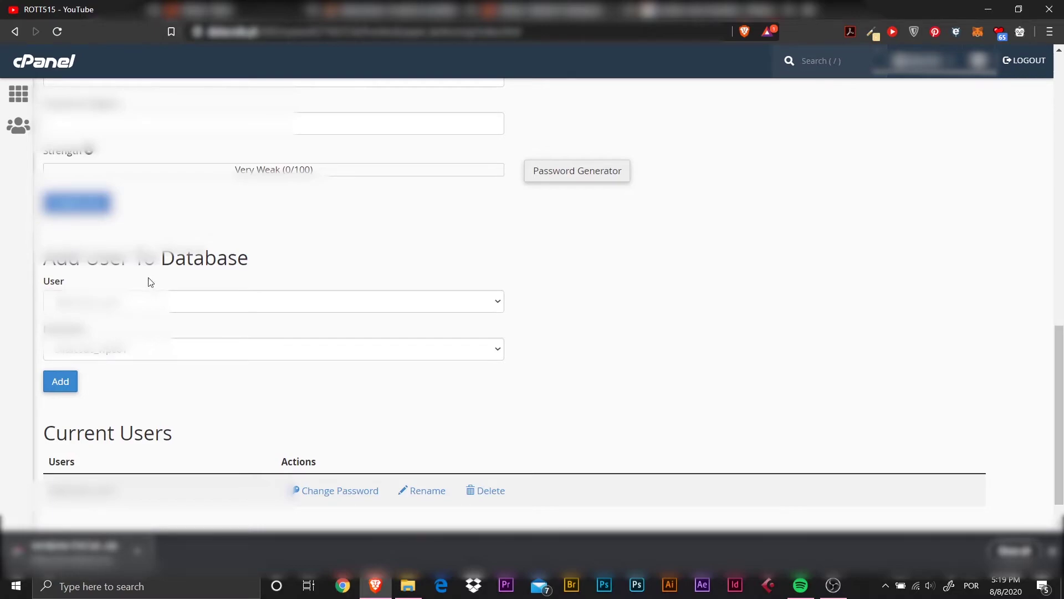
pyautogui.scroll(-1, 150, 282)
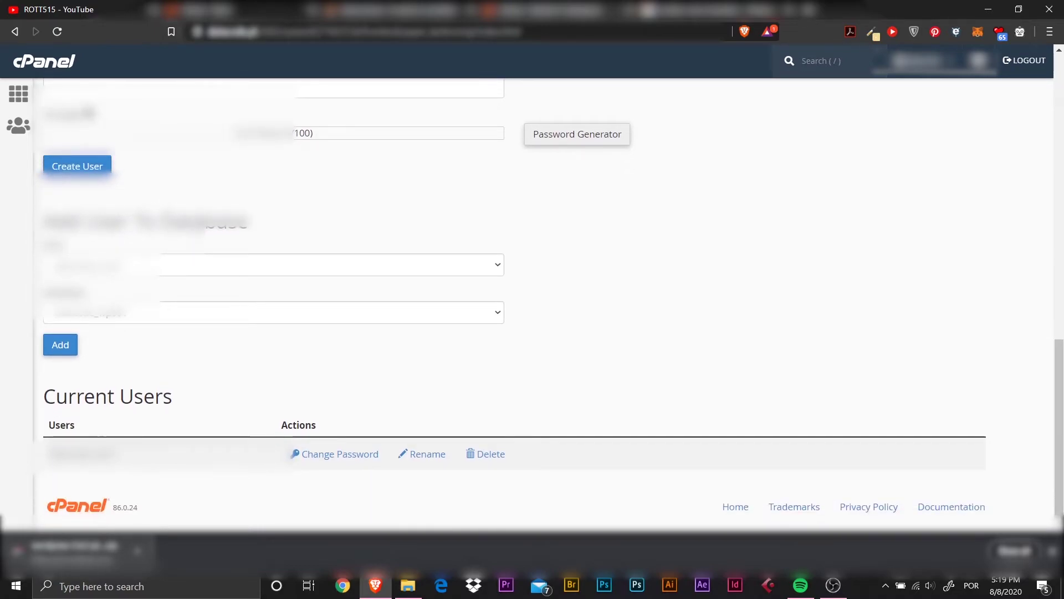
# Add the user to the database with ALL PRIVILEGES, save, and return to cPanel home.
pyautogui.click(66, 347)
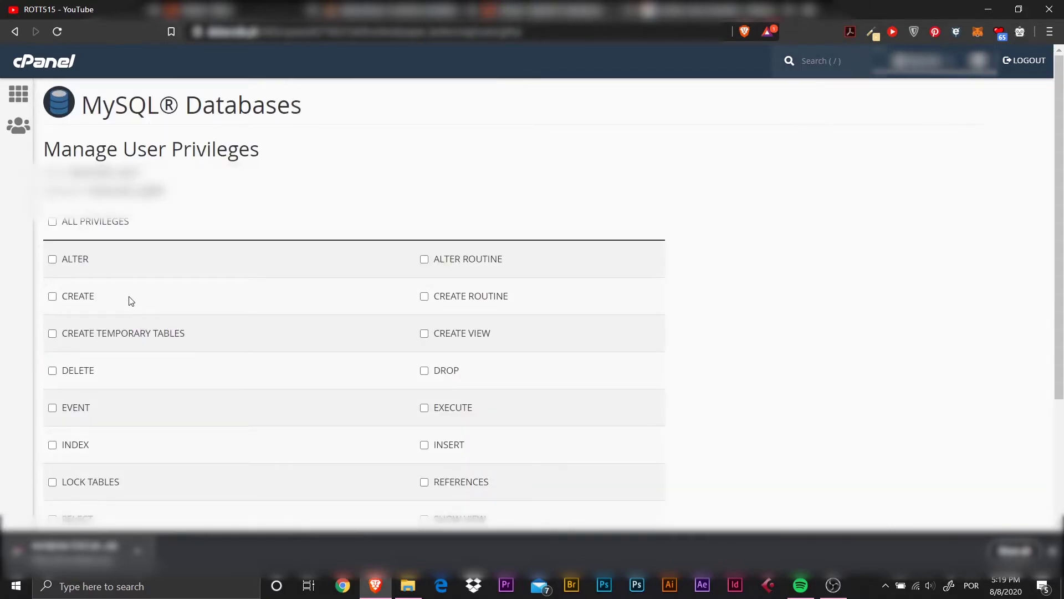
pyautogui.click(53, 222)
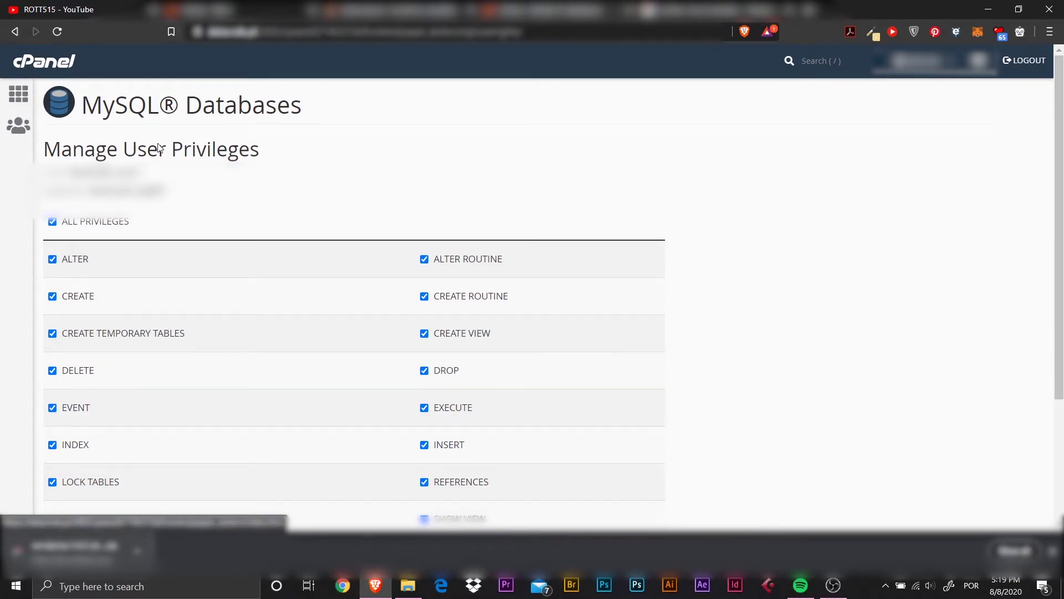
pyautogui.scroll(-3, 219, 217)
pyautogui.click(88, 433)
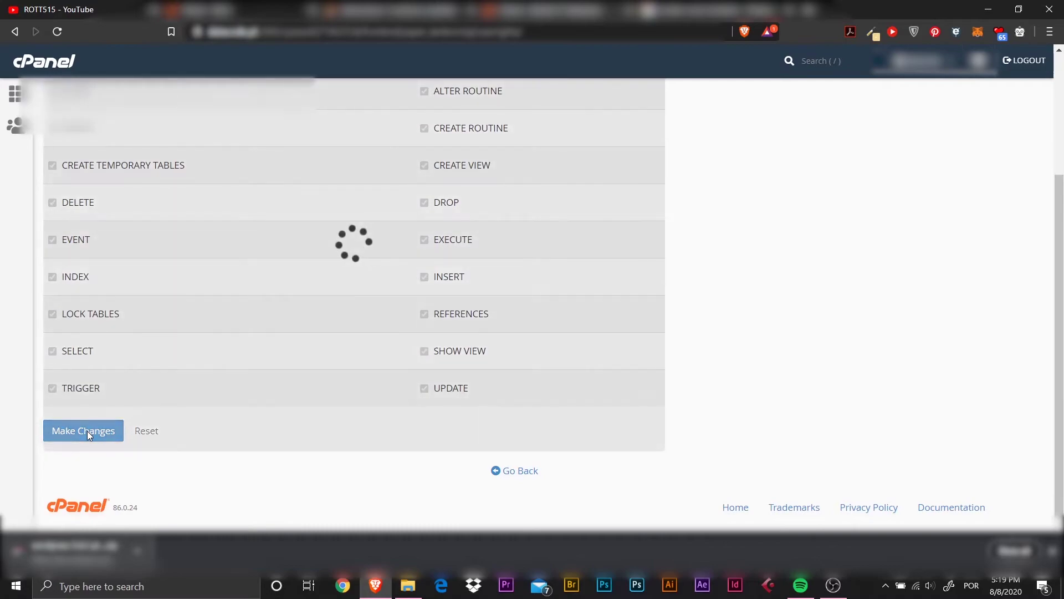
pyautogui.scroll(3, 103, 211)
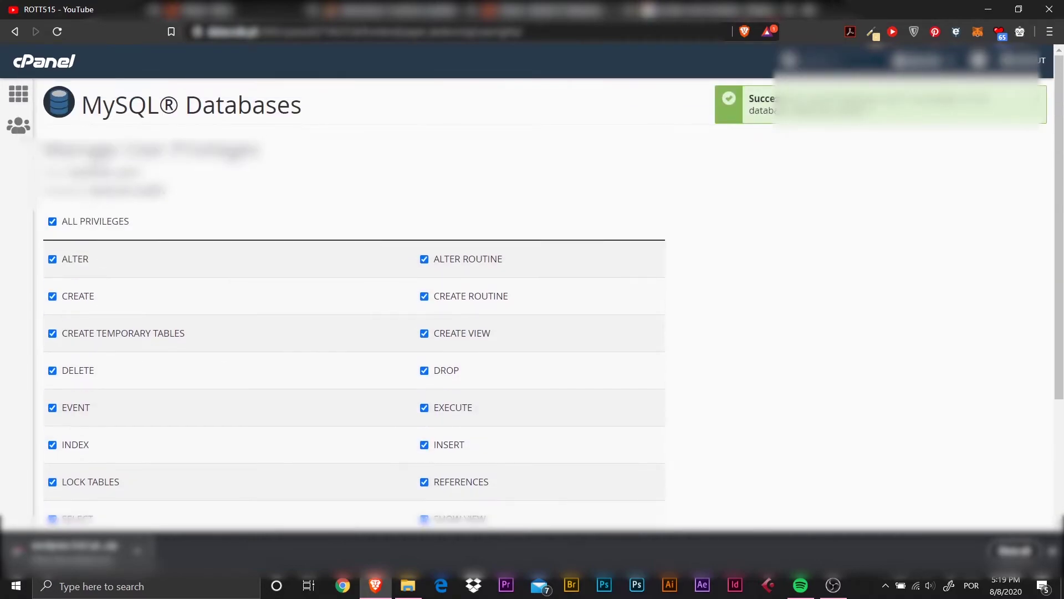
pyautogui.click(19, 94)
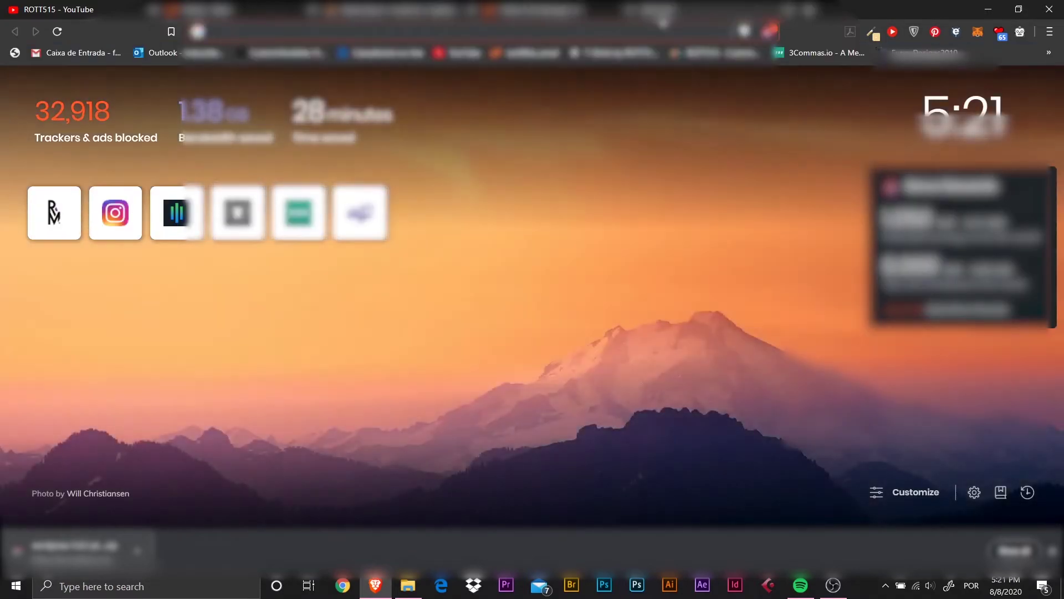
# Load the 'datacode' site address in the new tab to reach the WordPress installer.
pyautogui.write('datacode')
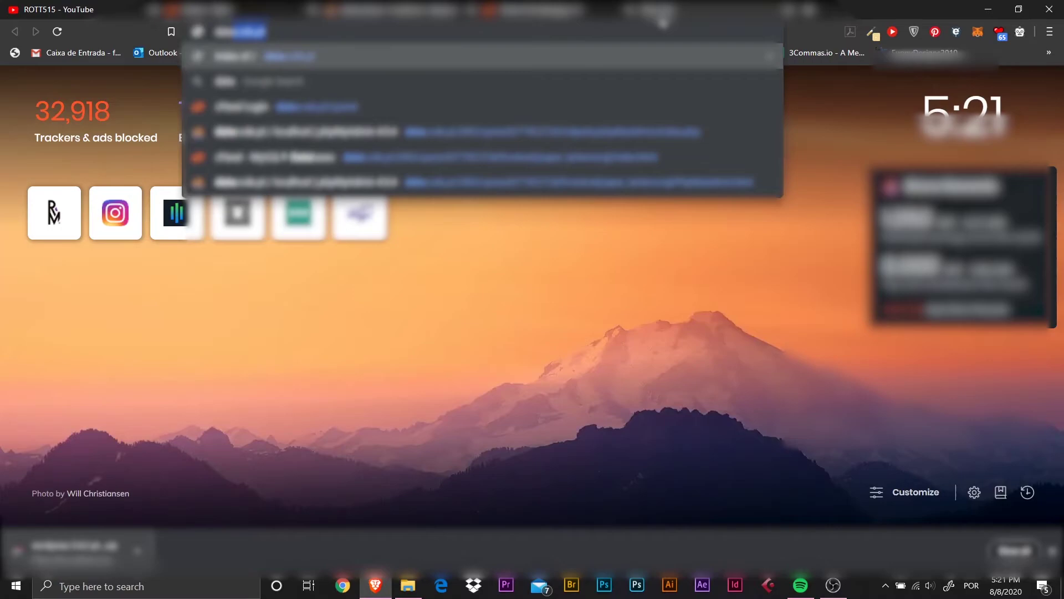
pyautogui.press('Return')
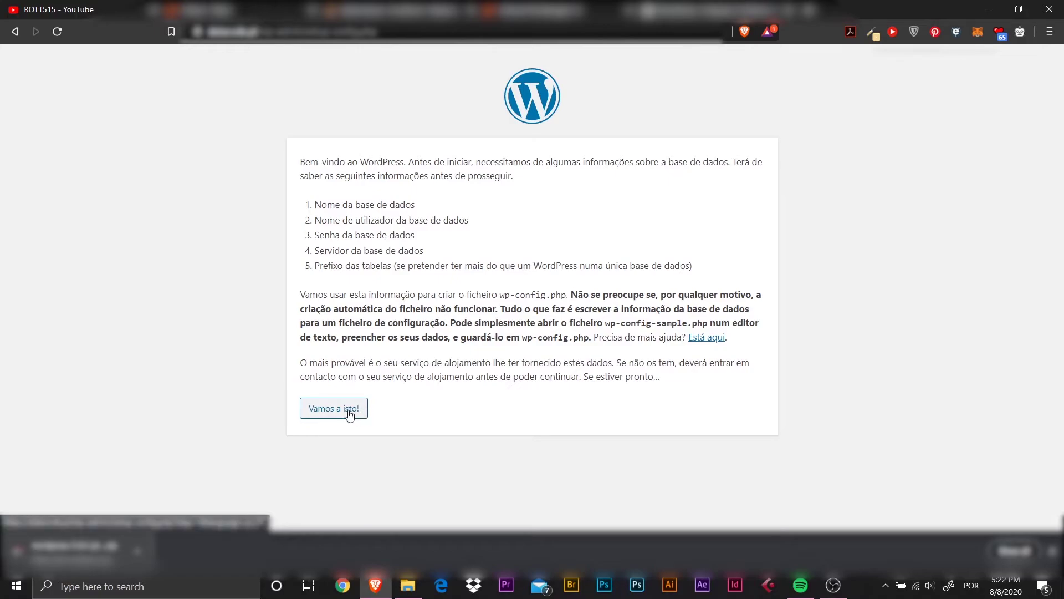
# Proceed to the database form, select the default 'wordpress' name, and view the phpMyAdmin tab.
pyautogui.click(341, 409)
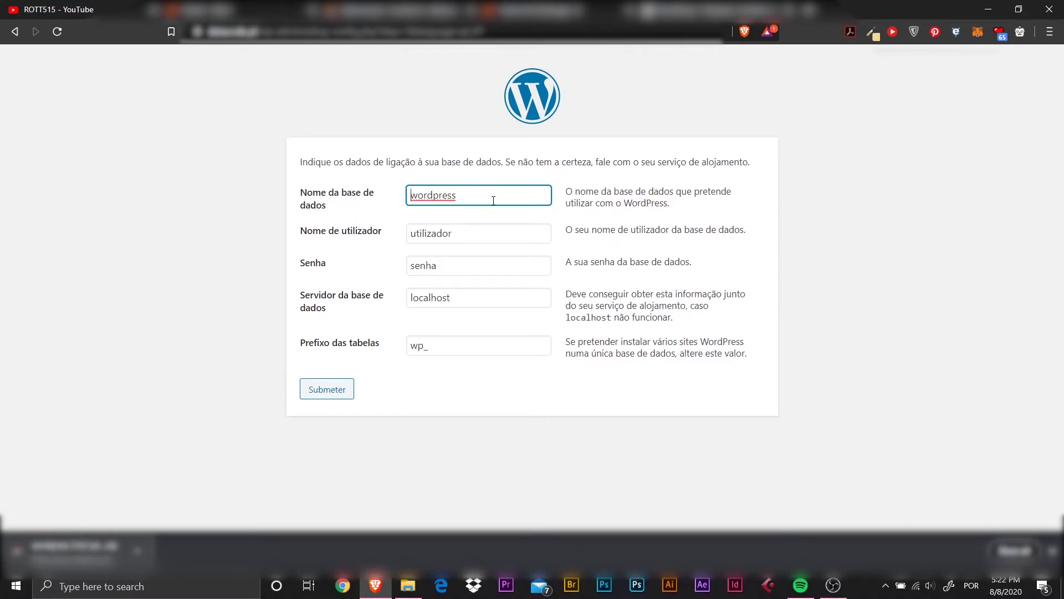
pyautogui.moveTo(487, 197); pyautogui.dragTo(392, 195)
pyautogui.click(362, 9)
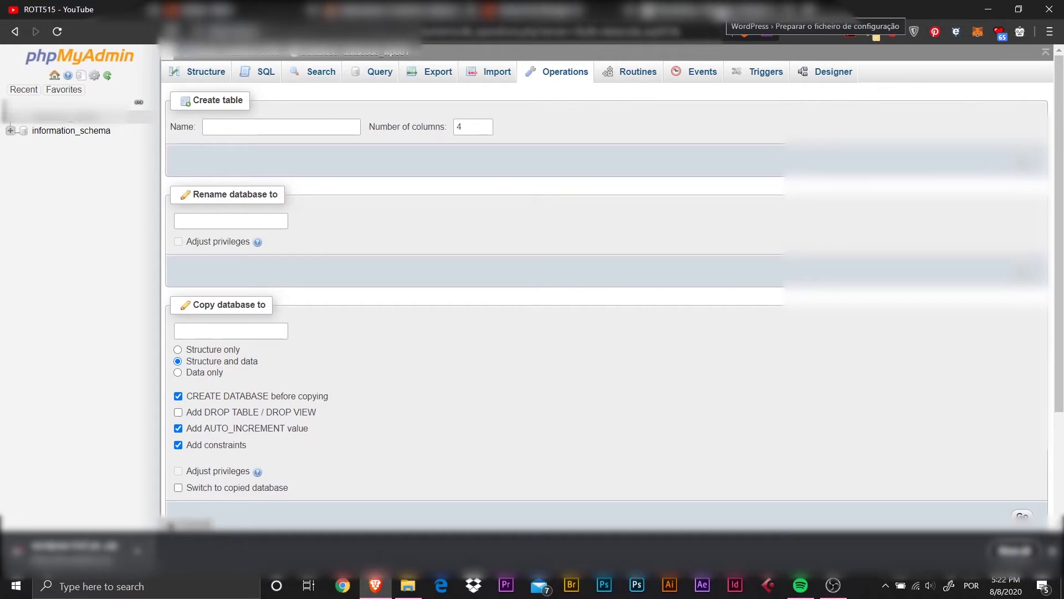
# Back in the WordPress tab, delete the default 'wordpress' database name.
pyautogui.click(737, 10)
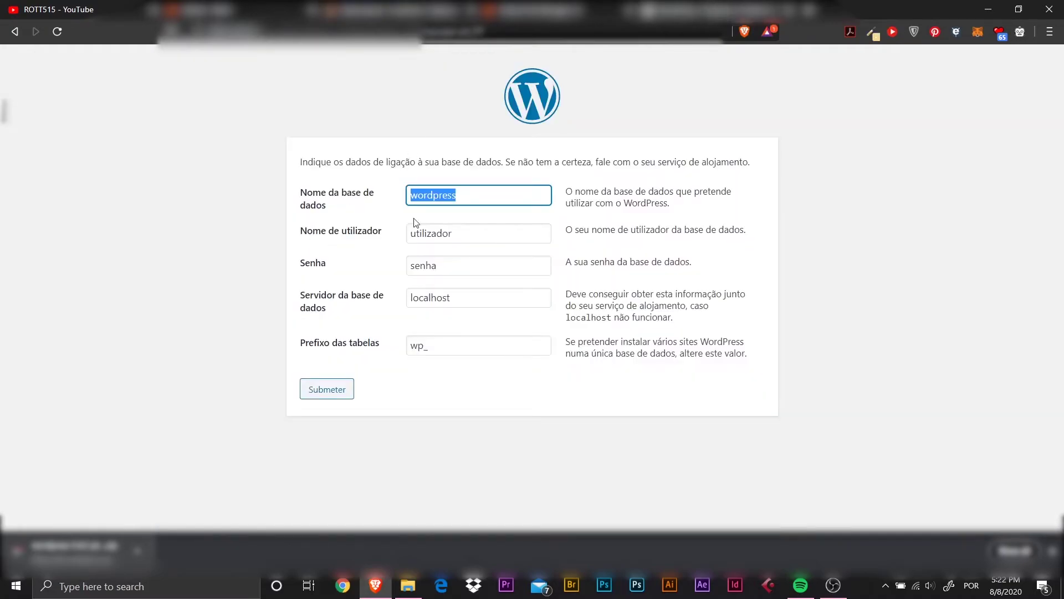
pyautogui.press('BackSpace')
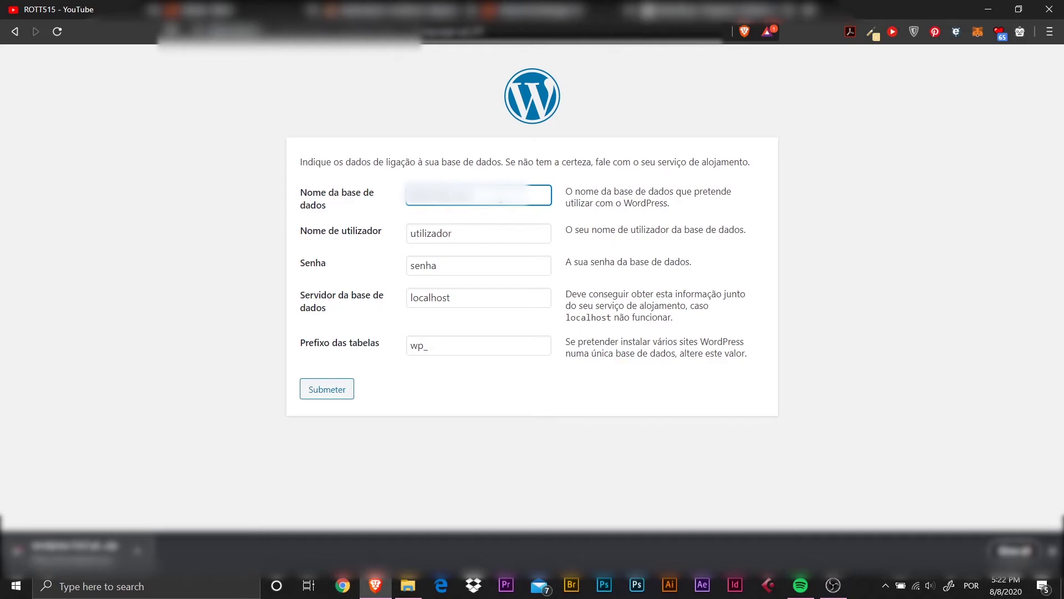
# Enter 'wp' as the database name, select the default username, and check the phpMyAdmin and cPanel tabs.
pyautogui.write('wp')
pyautogui.moveTo(458, 226); pyautogui.dragTo(392, 232)
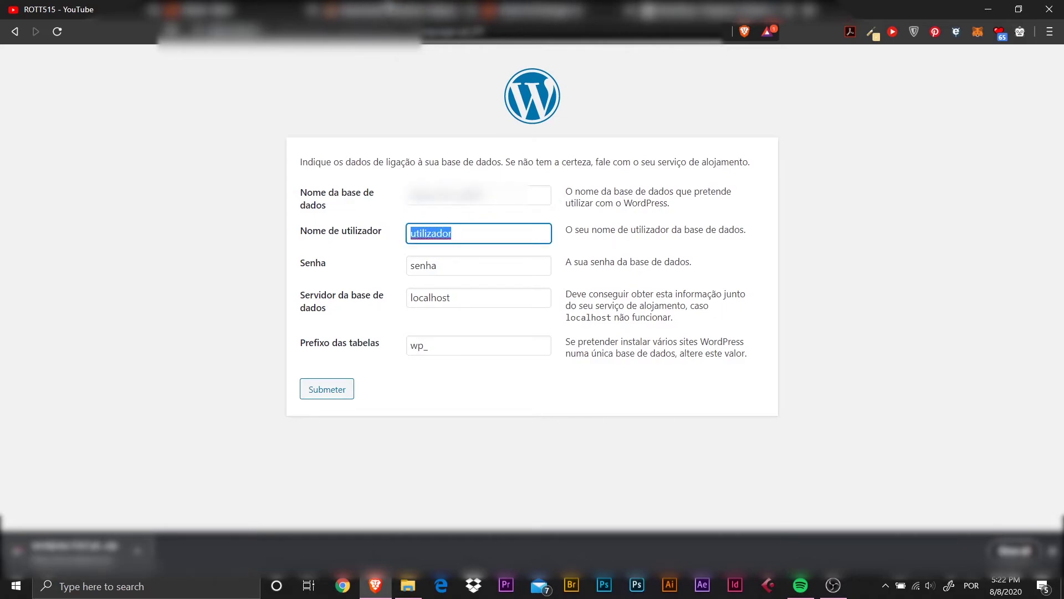
pyautogui.click(356, 7)
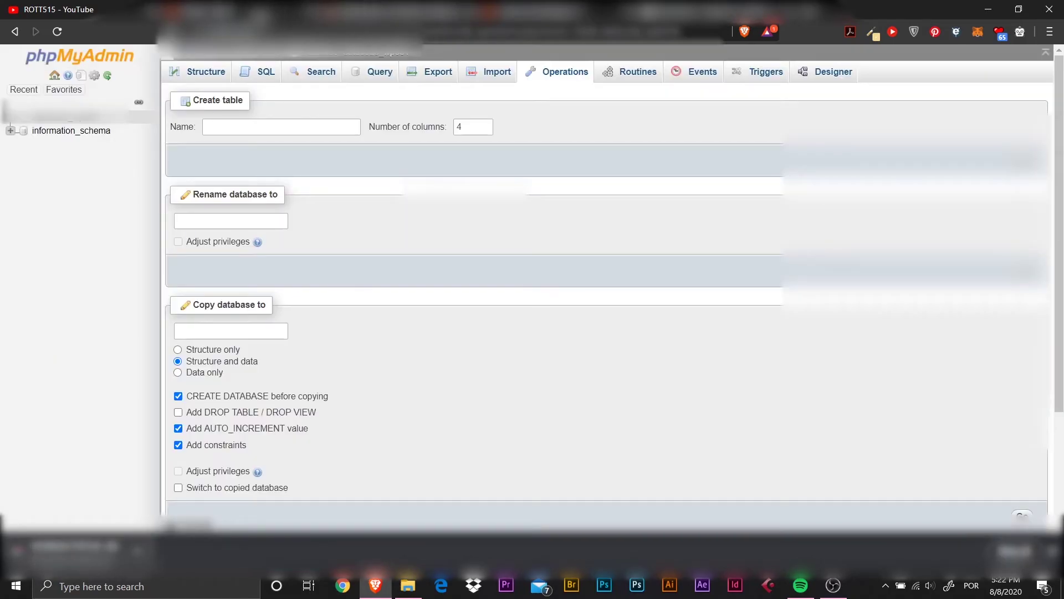
pyautogui.click(244, 9)
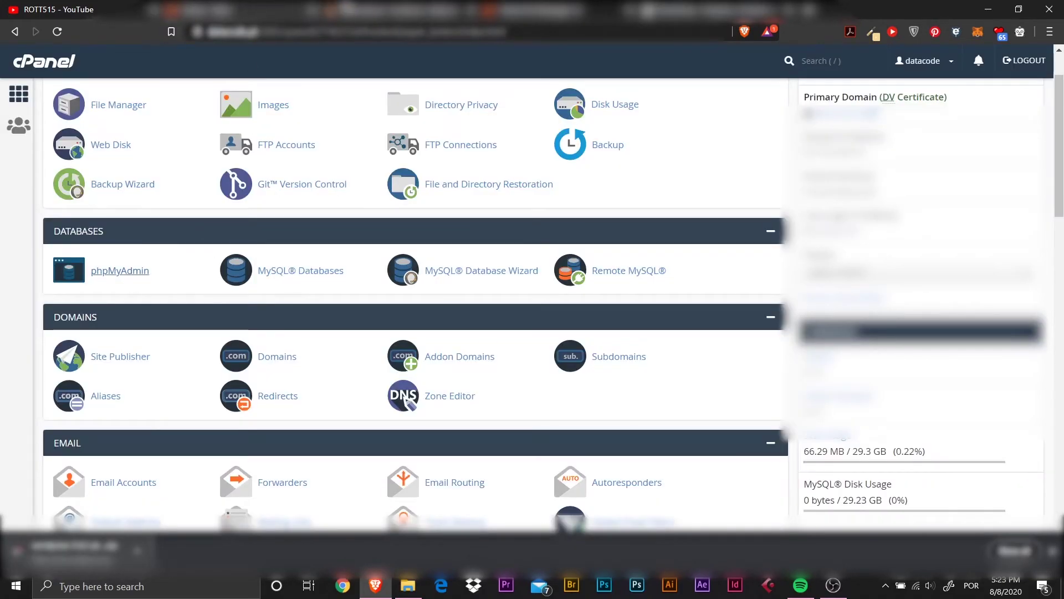
pyautogui.click(357, 7)
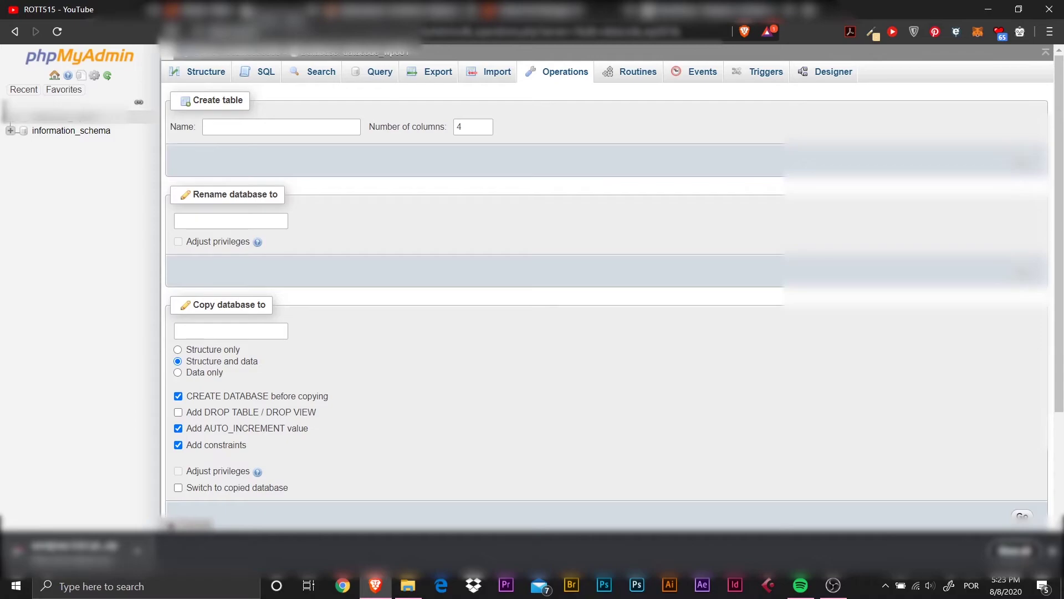
pyautogui.click(244, 9)
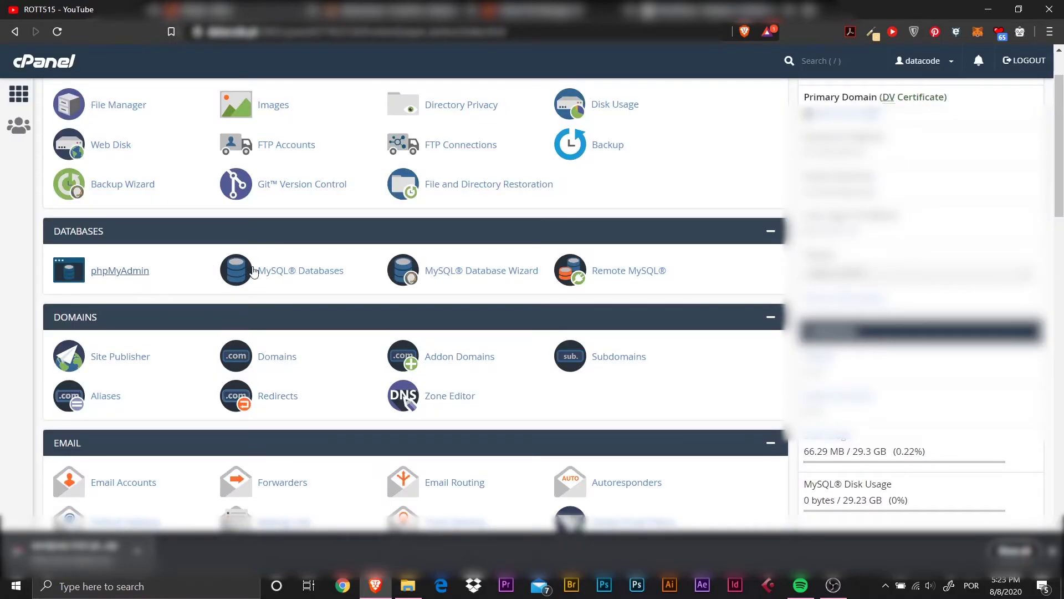
# Open MySQL Databases and scroll down to the Current Users list.
pyautogui.click(306, 277)
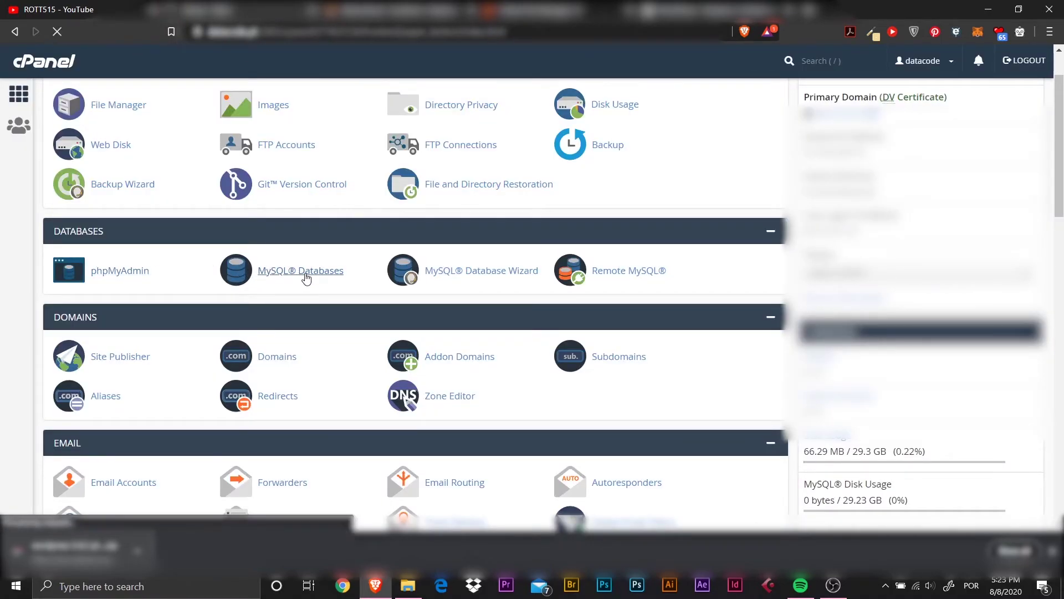
pyautogui.scroll(-3, 274, 277)
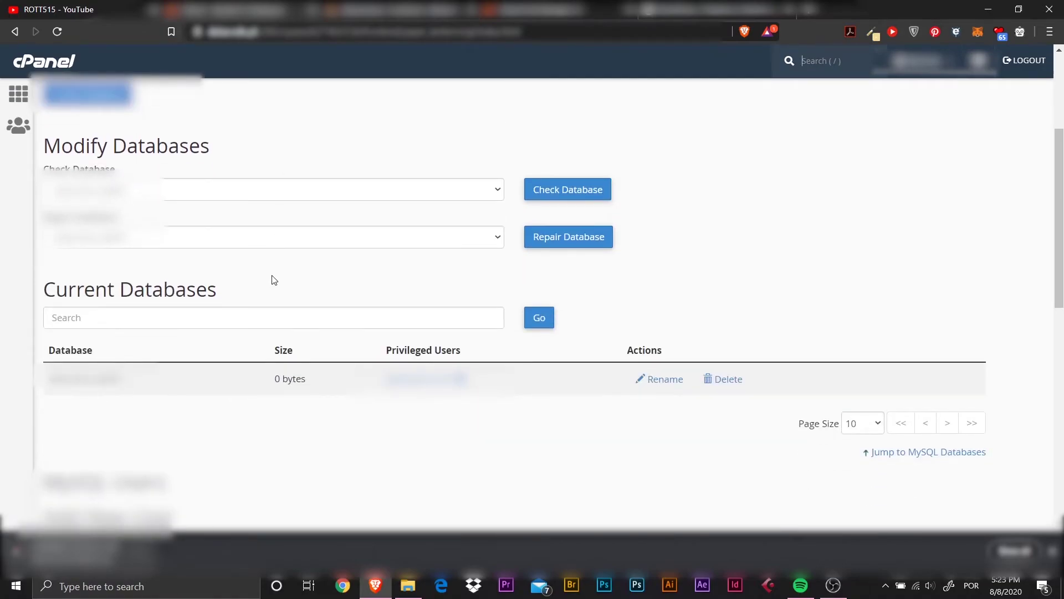
pyautogui.scroll(-2, 274, 280)
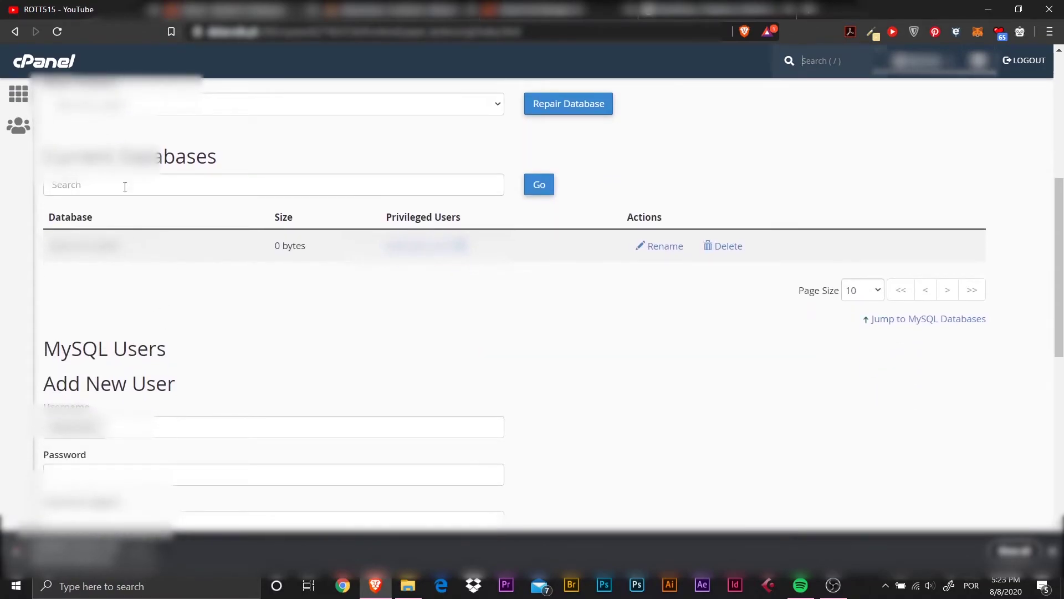
pyautogui.scroll(-6, 128, 382)
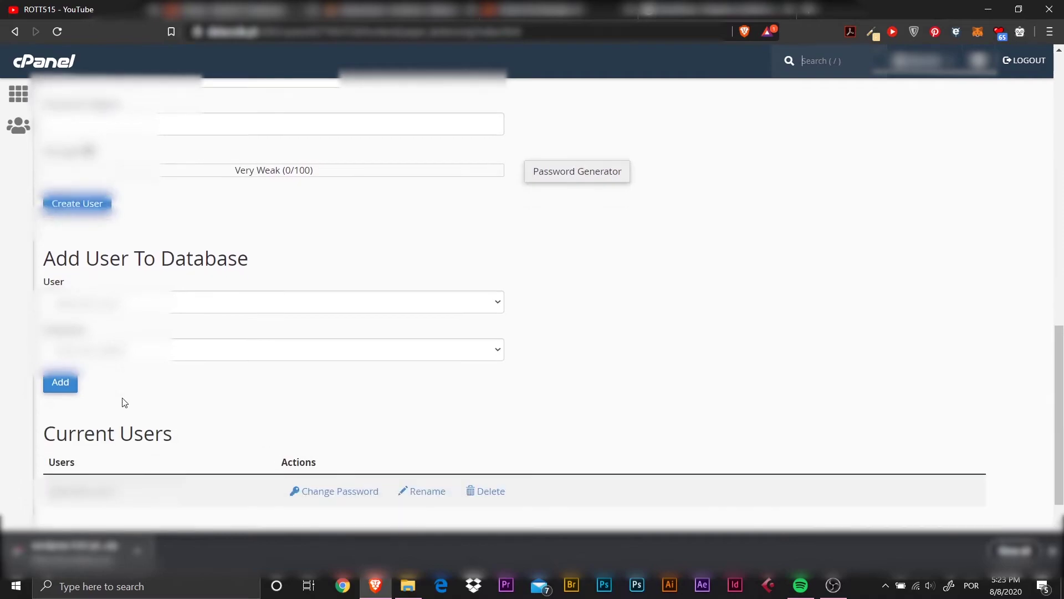
pyautogui.scroll(-1, 144, 395)
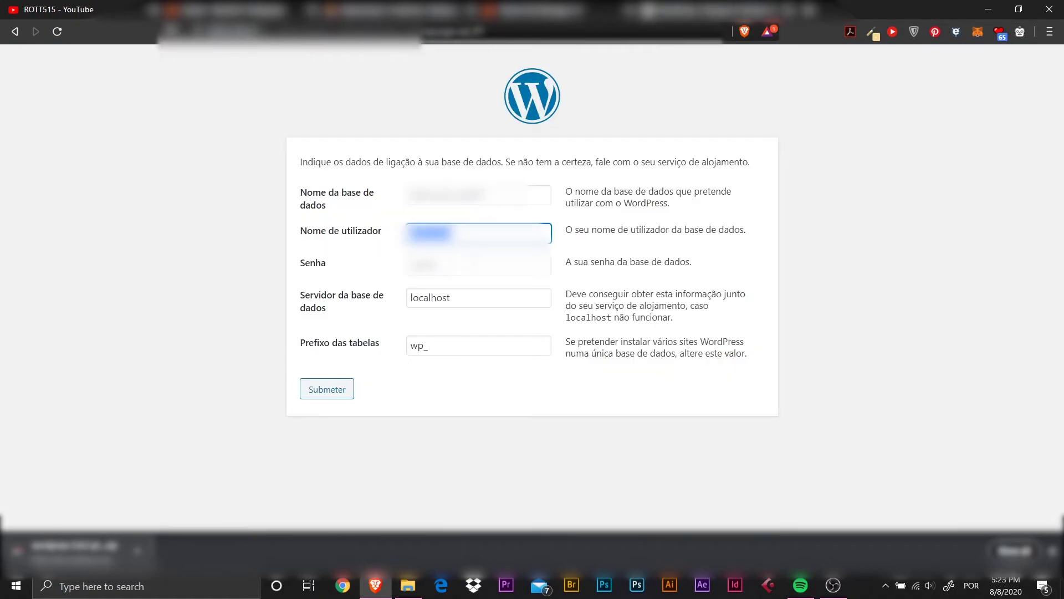
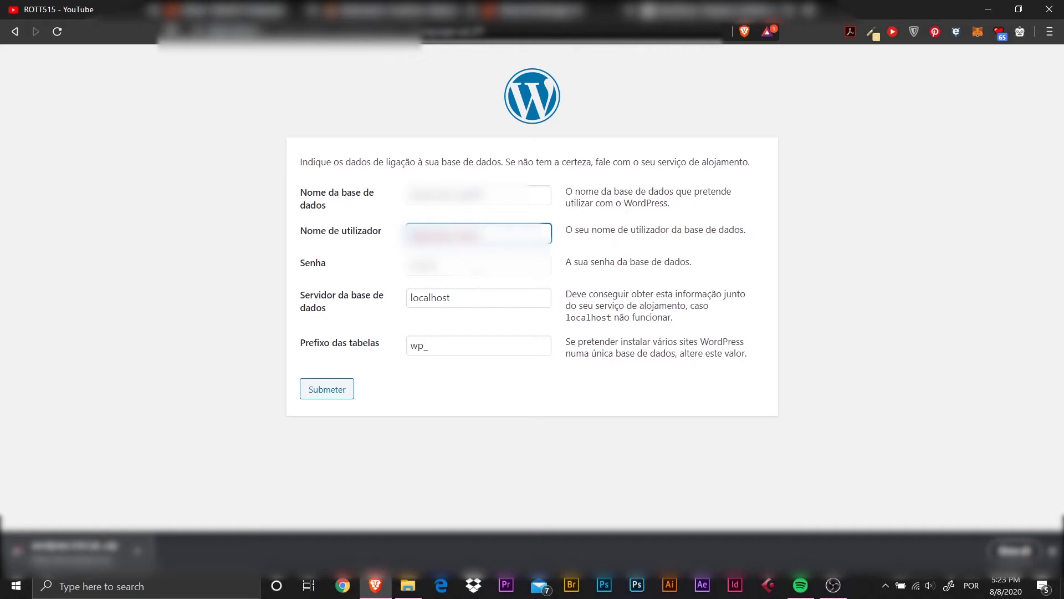
# Enter database username 'rott5' and the database password, then submit the connection details.
pyautogui.press('Tab')
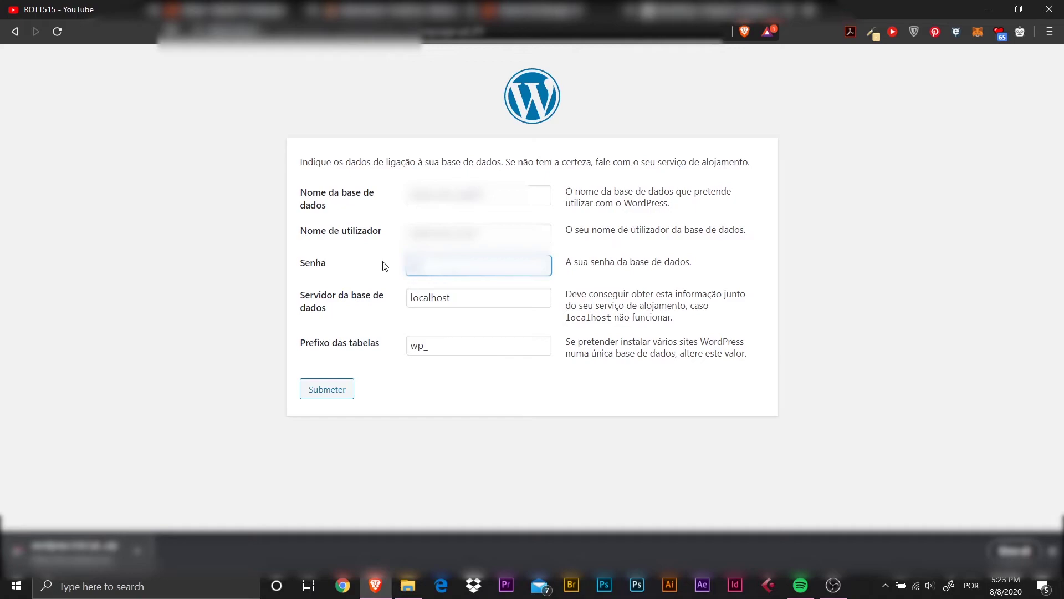
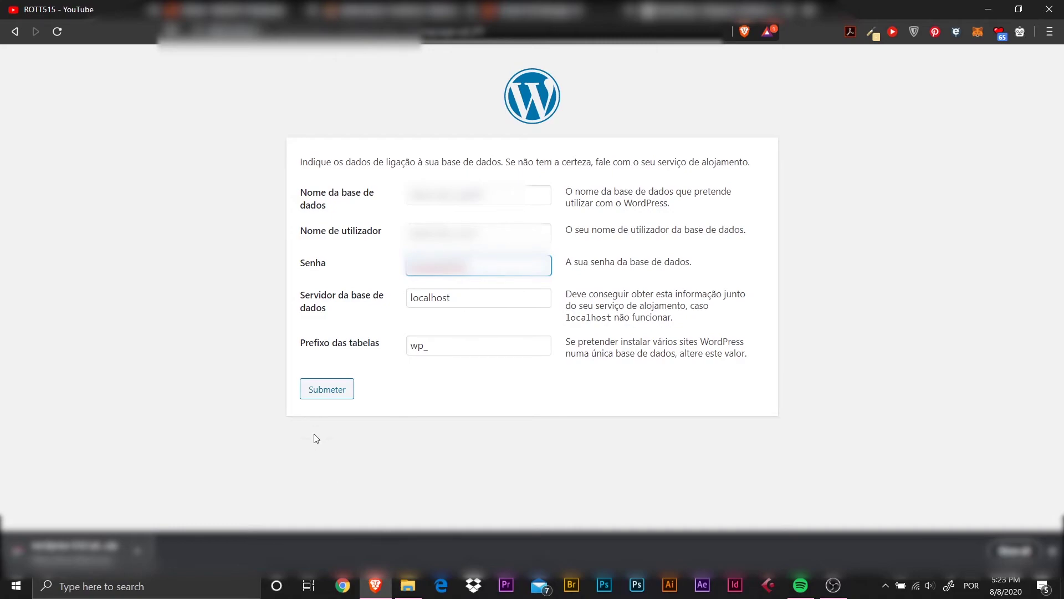
pyautogui.click(335, 392)
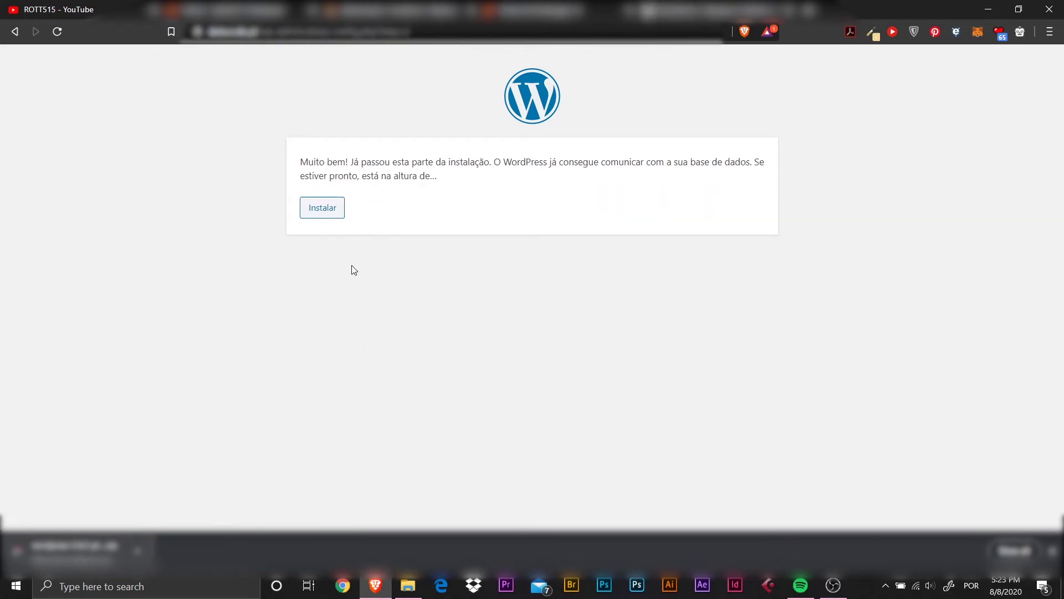
# Run the WordPress installation and dismiss the autofill suggestions on the setup form.
pyautogui.click(323, 209)
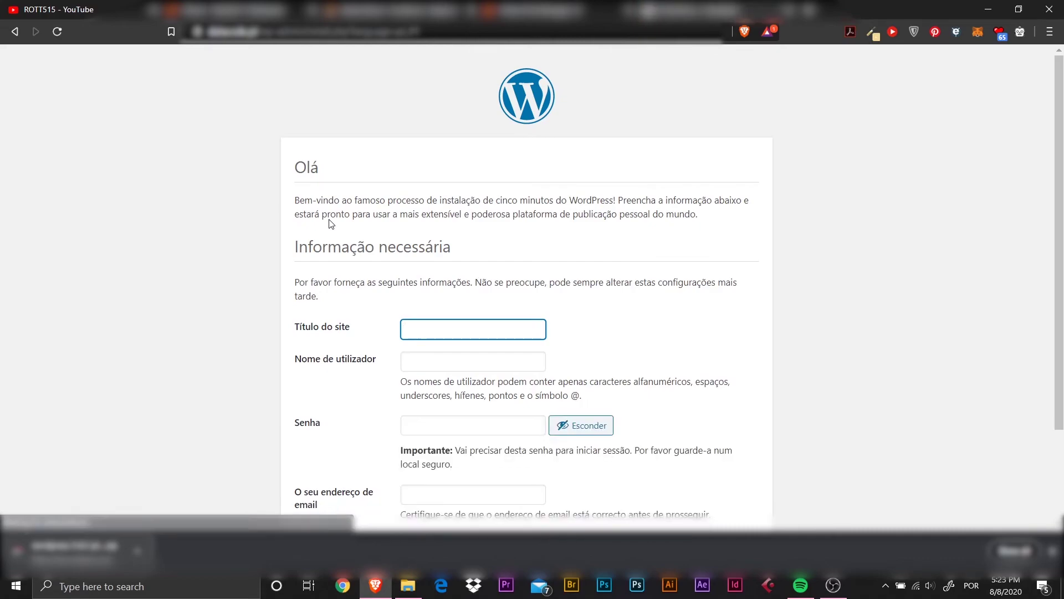
pyautogui.scroll(-1, 454, 269)
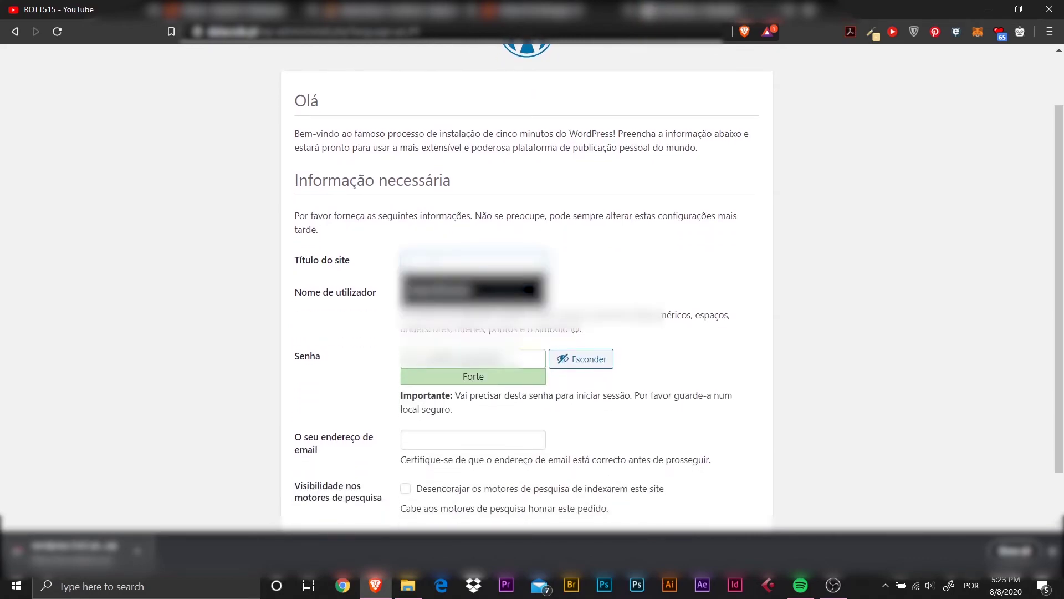
pyautogui.click(624, 234)
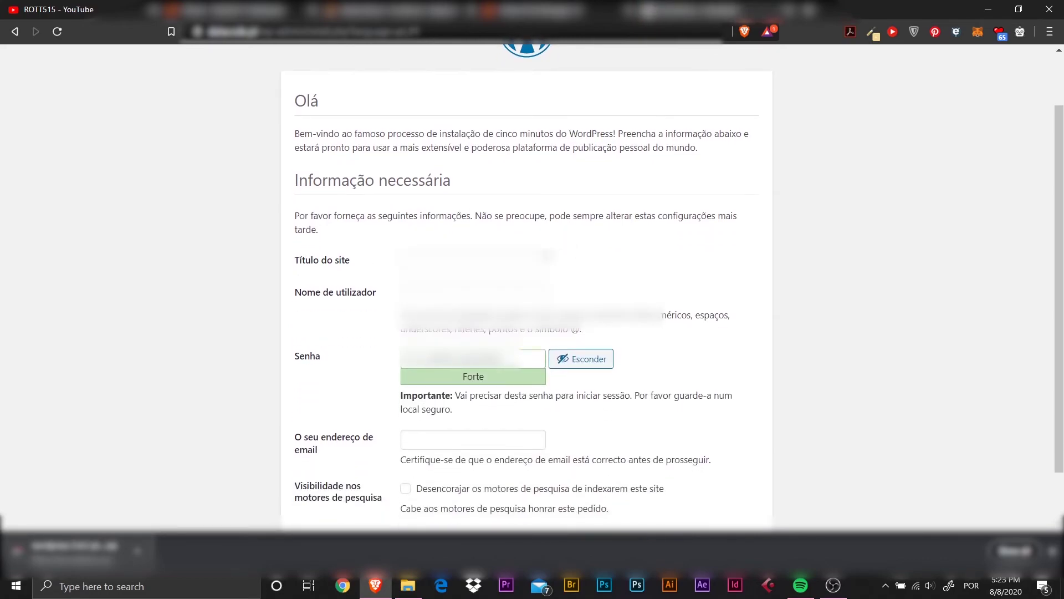
# Enter site title 'dukes', admin username 'code', and replace the generated password with a custom one.
pyautogui.click(447, 267)
pyautogui.write('duk')
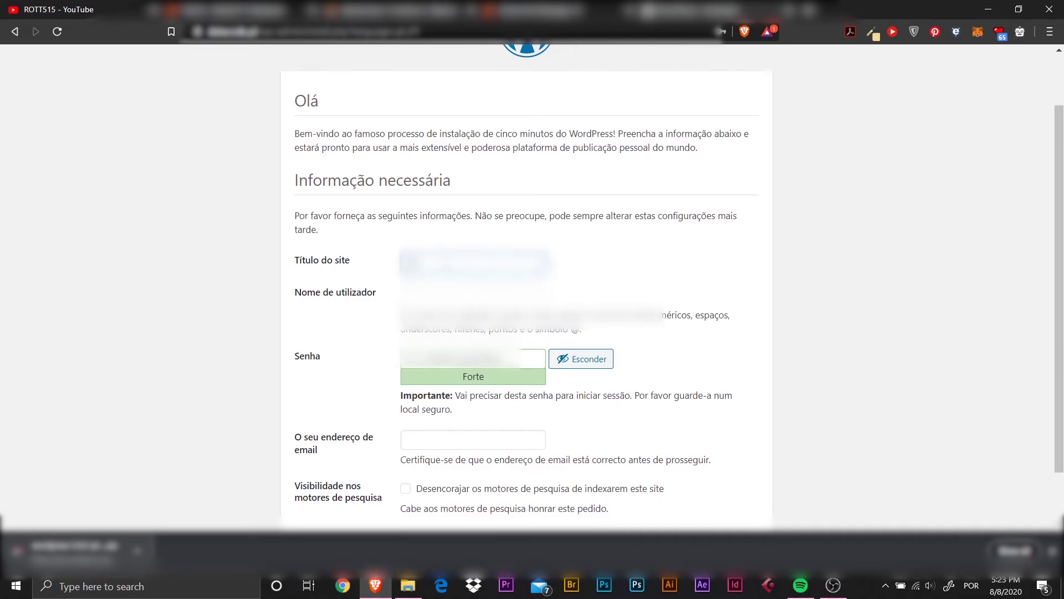
pyautogui.write('es')
pyautogui.click(434, 292)
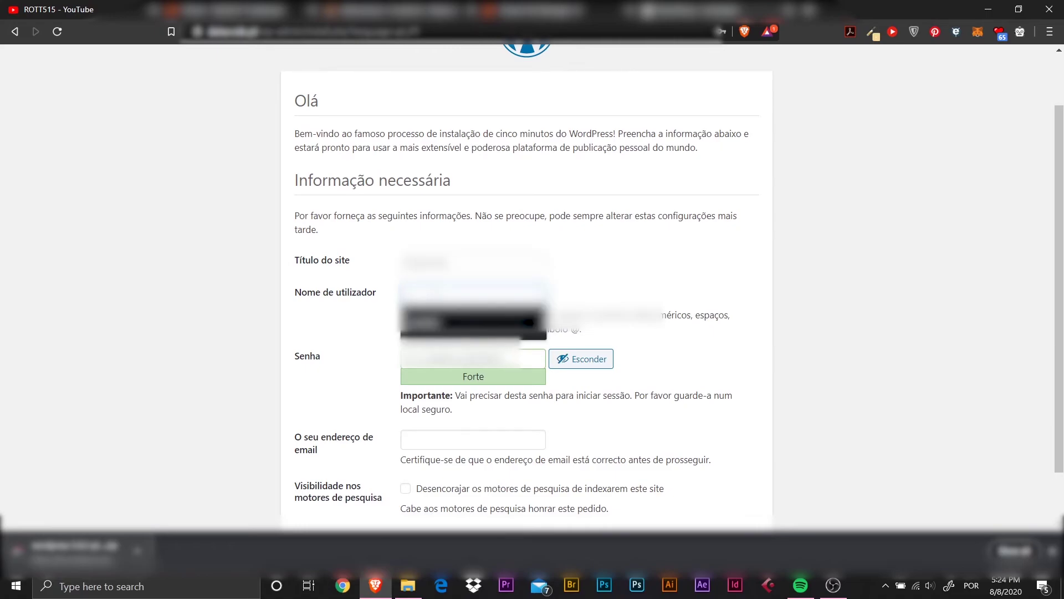
pyautogui.write('code')
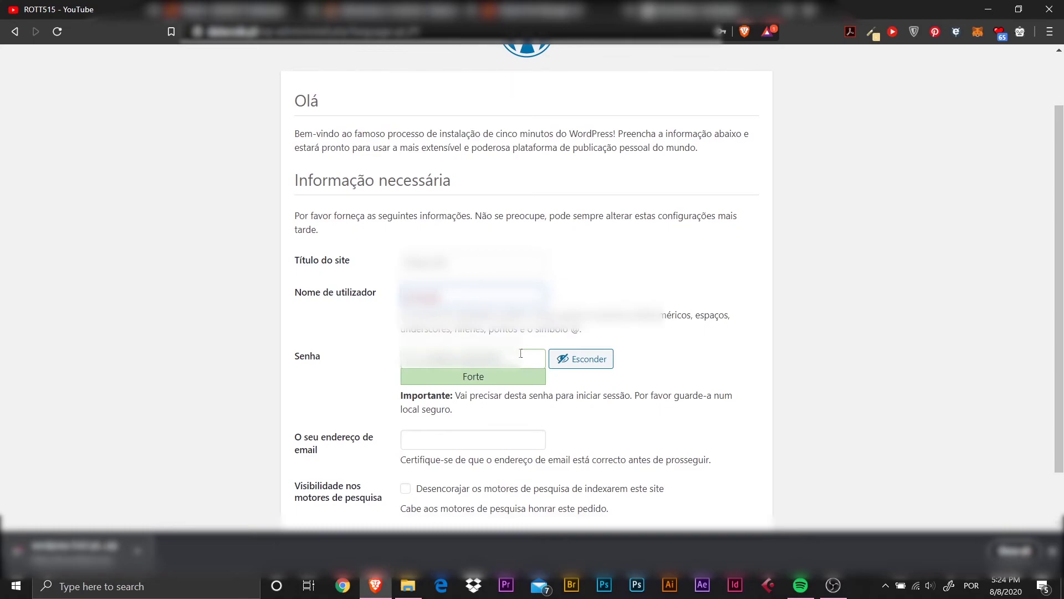
pyautogui.moveTo(522, 359); pyautogui.dragTo(364, 366)
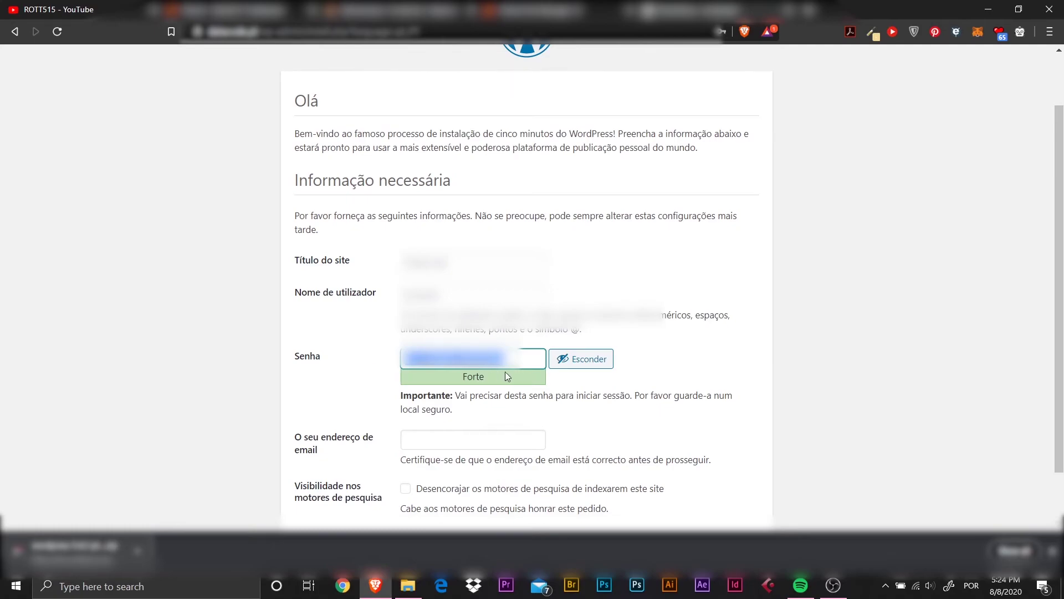
pyautogui.write('************')
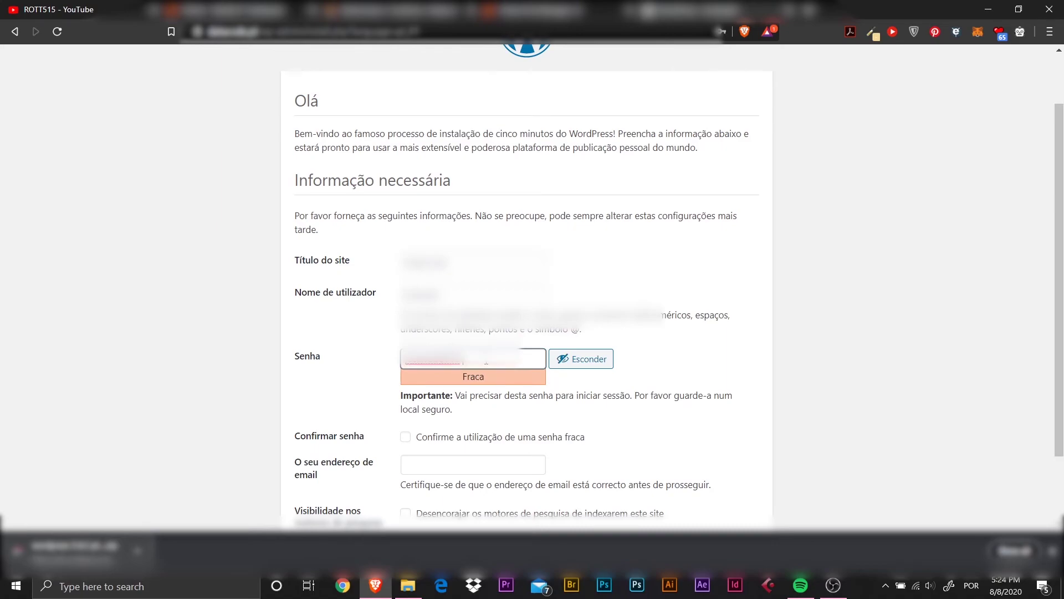
# Confirm the weak password, fill in the admin e-mail from the suggestion, and install WordPress.
pyautogui.scroll(-1, 441, 363)
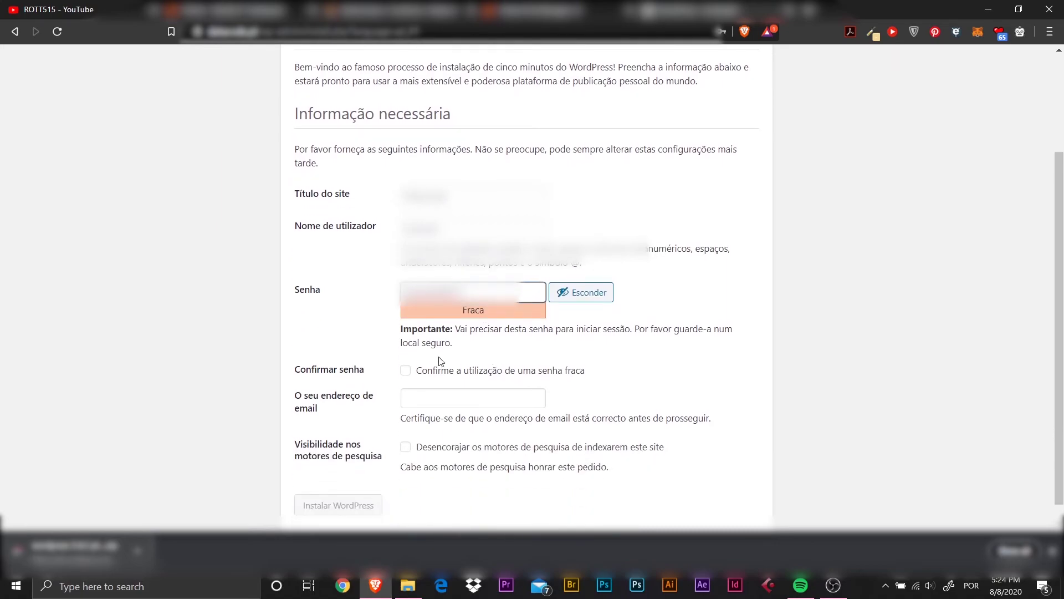
pyautogui.click(407, 373)
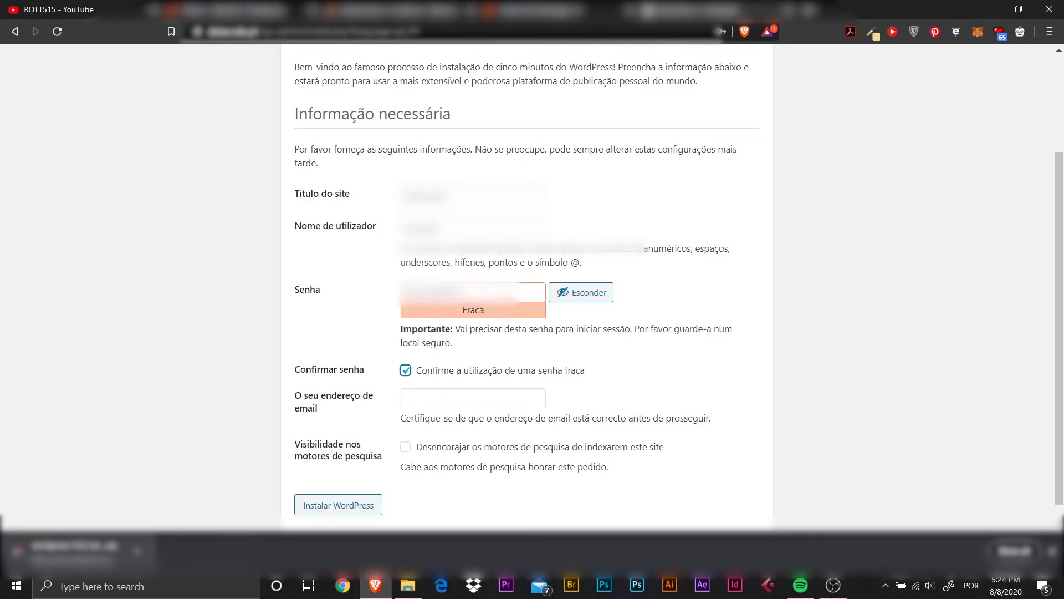
pyautogui.scroll(-1, 483, 407)
pyautogui.click(407, 379)
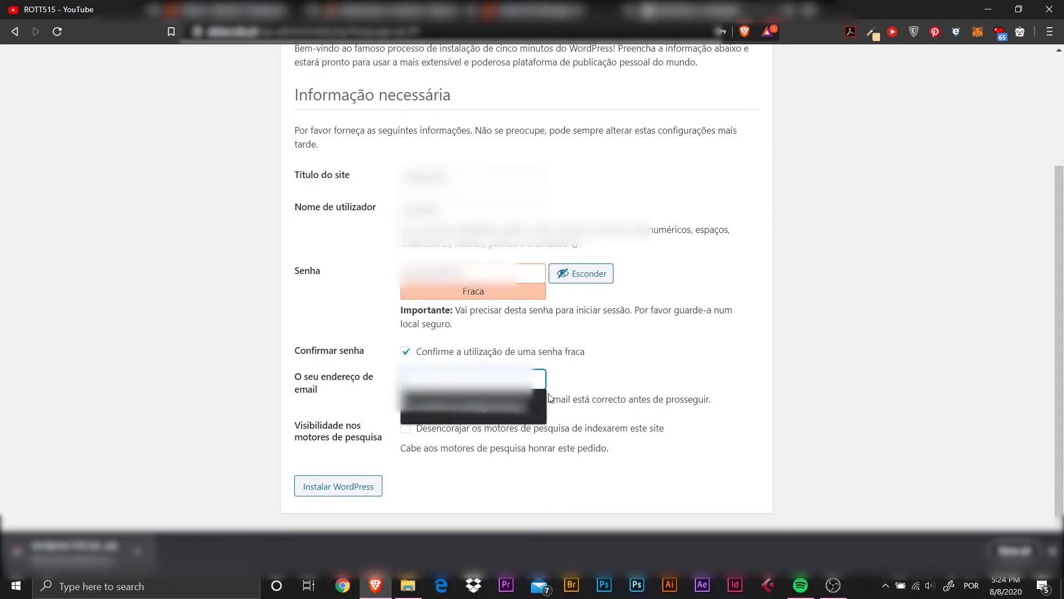
pyautogui.click(471, 406)
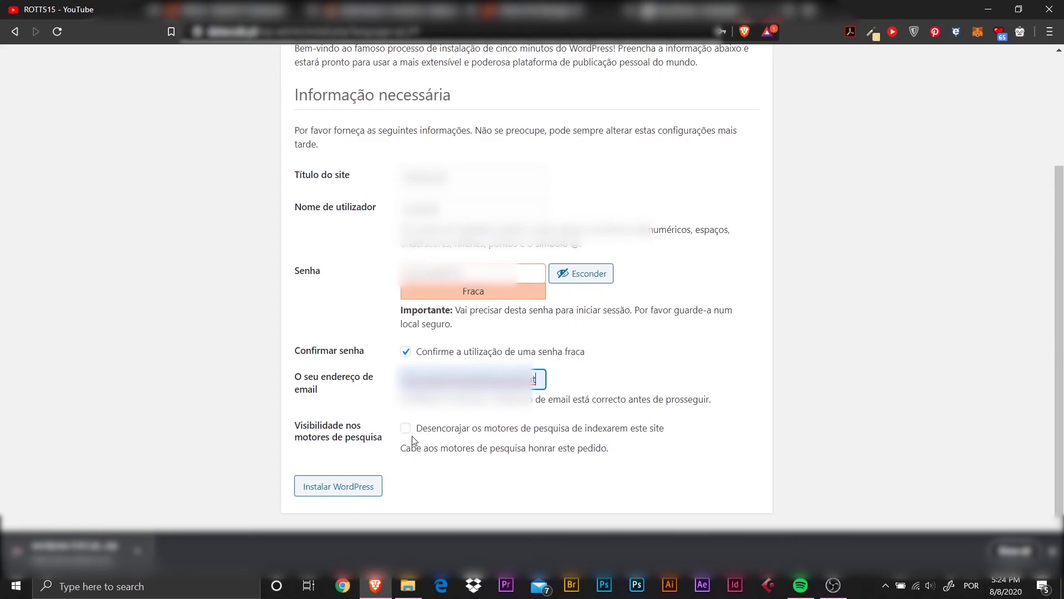
pyautogui.click(335, 482)
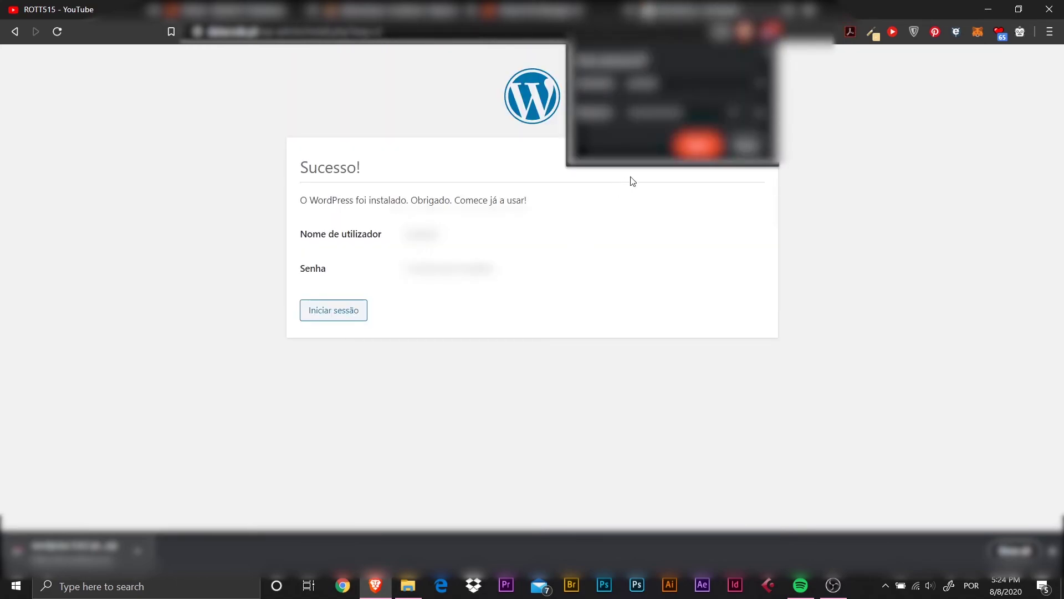
# Dismiss the browser popup and log in to WordPress with the admin username and password to reach the Painel dashboard.
pyautogui.click(751, 147)
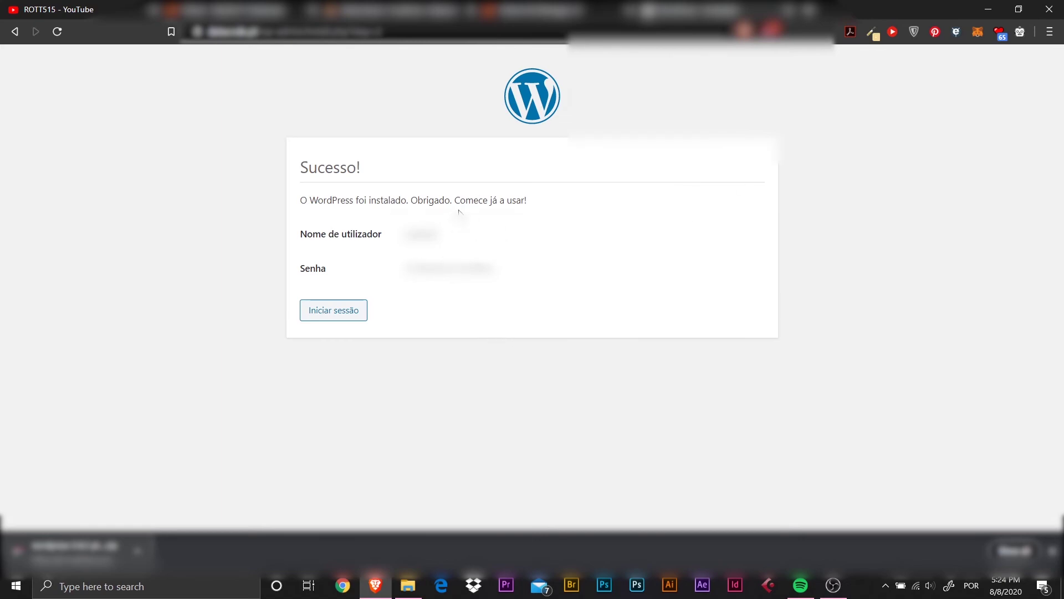
pyautogui.click(334, 313)
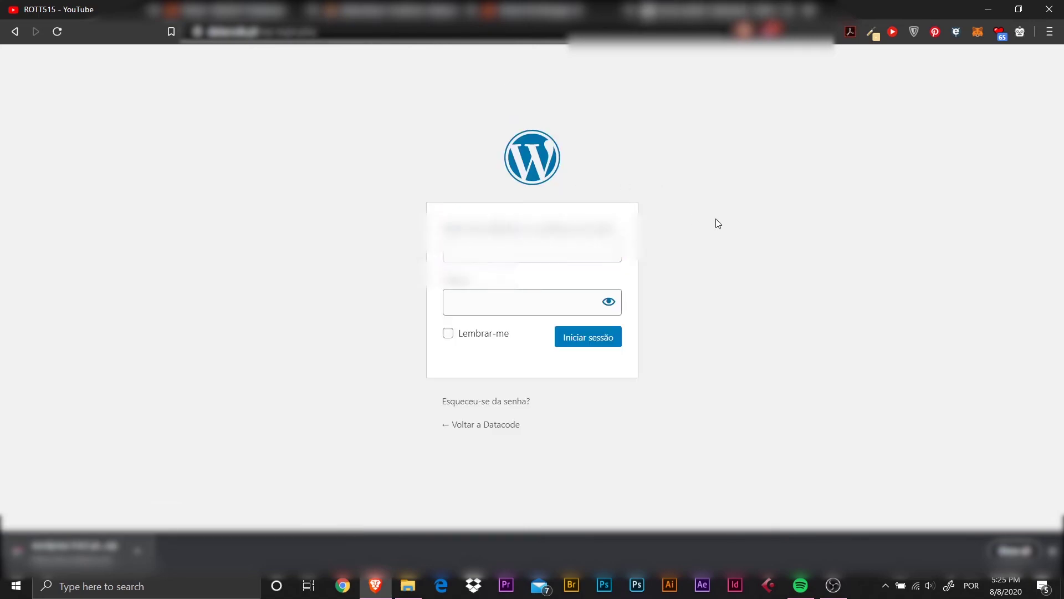
pyautogui.moveTo(502, 248); pyautogui.dragTo(395, 247)
pyautogui.press('BackSpace')
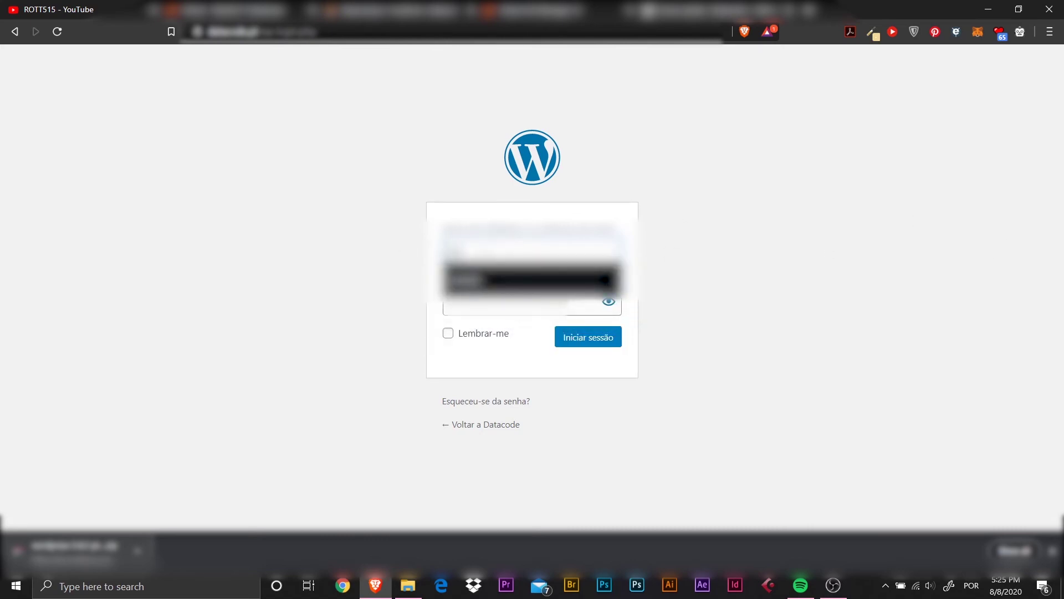
pyautogui.press('Return')
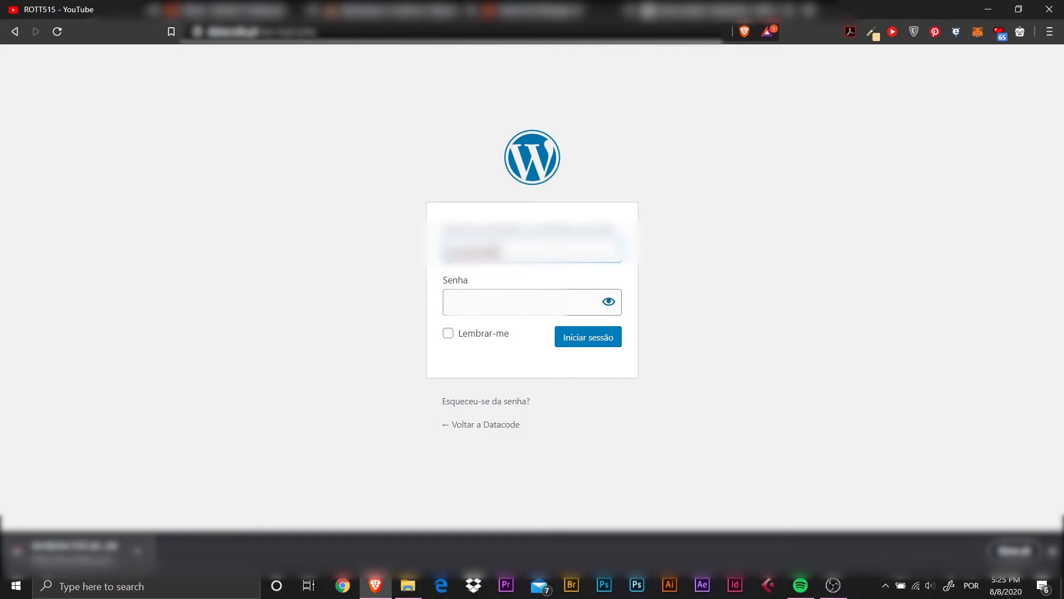
pyautogui.click(509, 306)
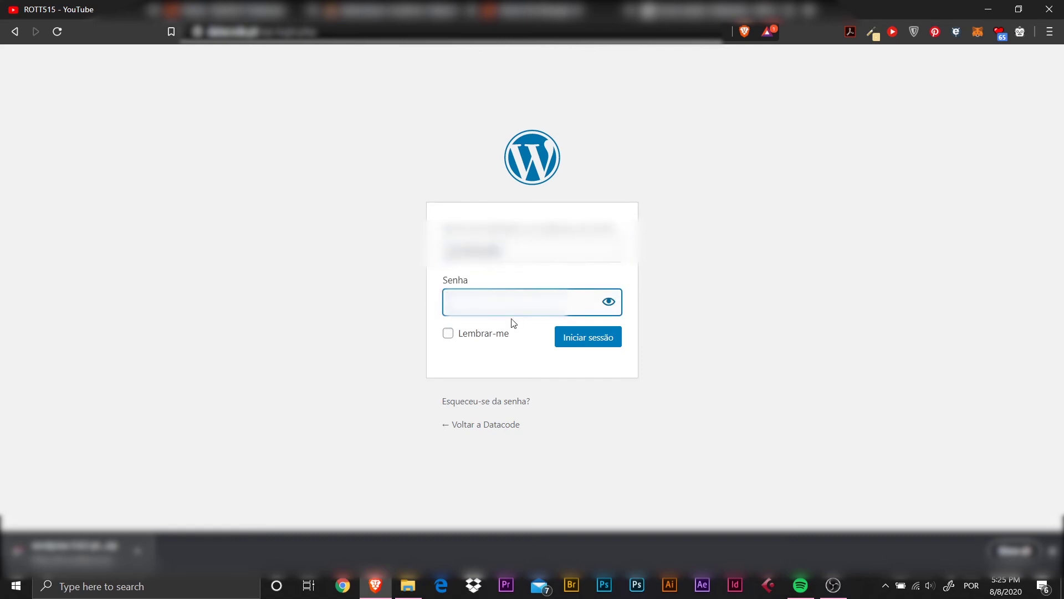
pyautogui.write('*************')
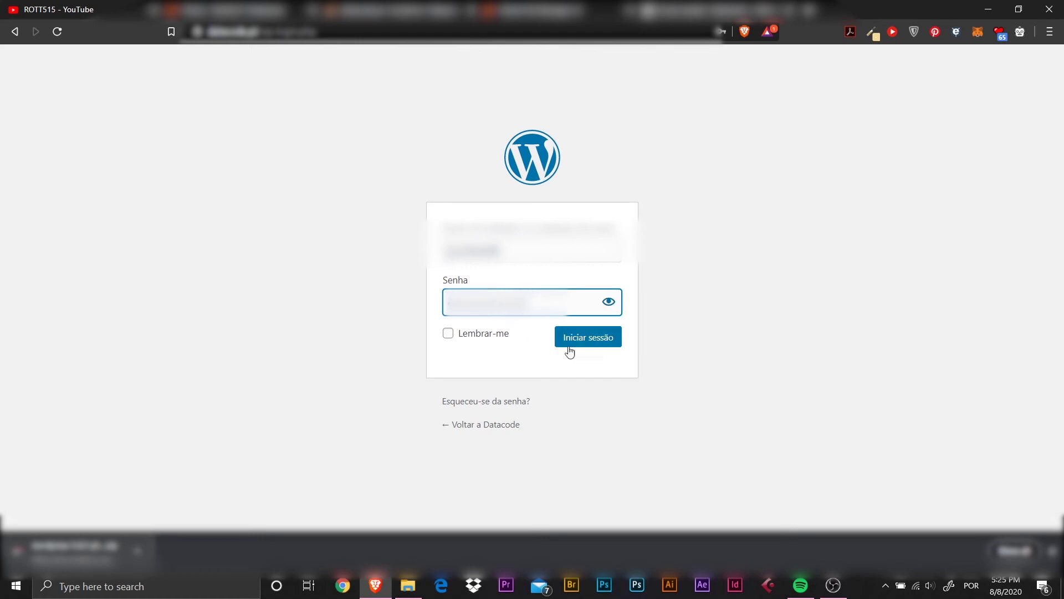
pyautogui.click(574, 338)
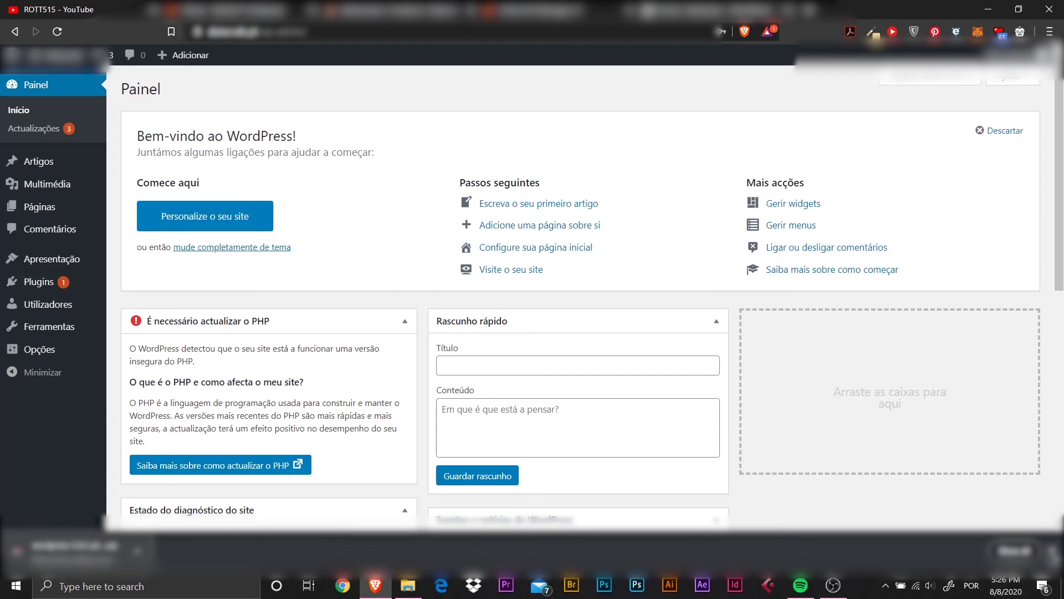
pyautogui.click(1053, 554)
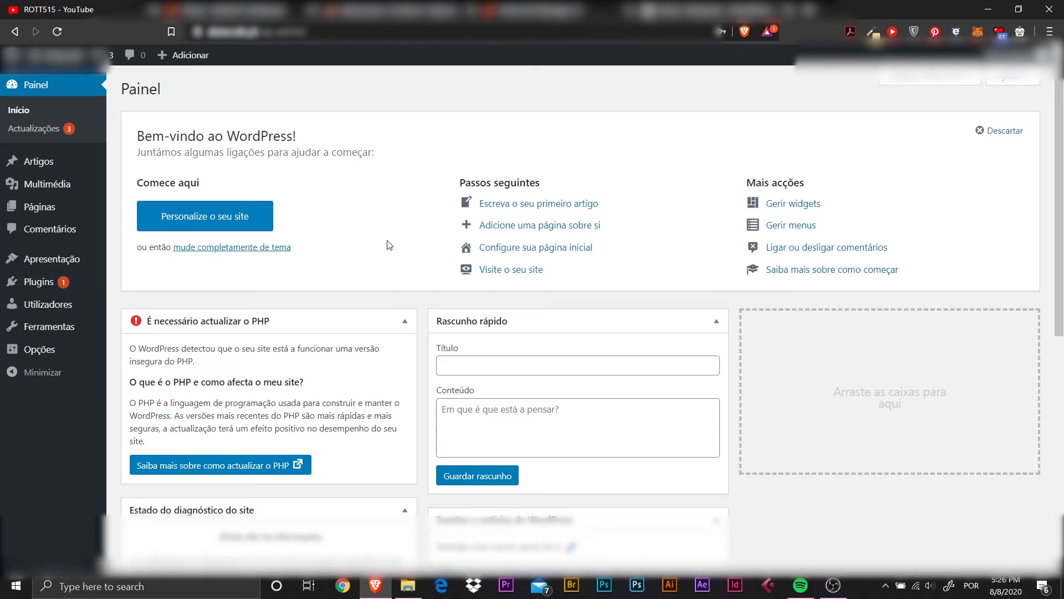
pyautogui.scroll(-1, 388, 244)
pyautogui.scroll(1, 380, 236)
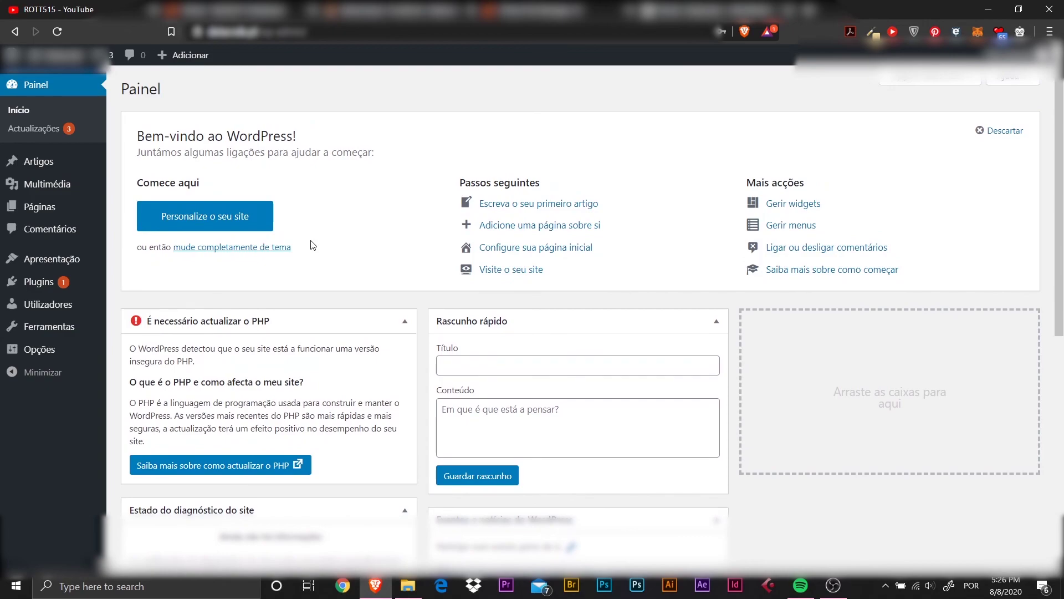